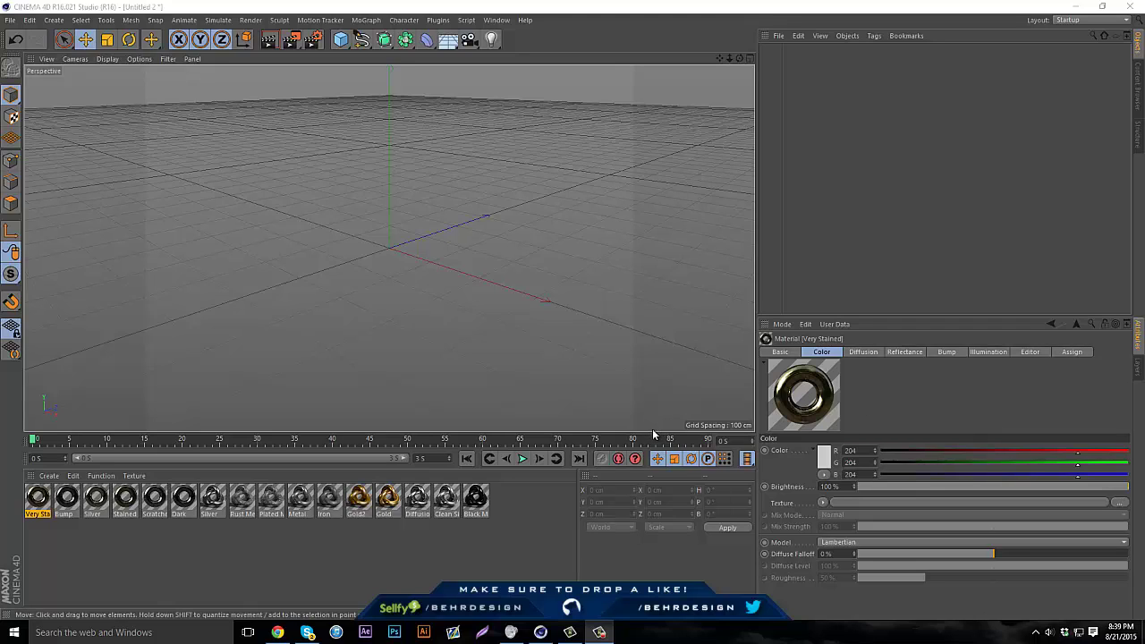
Enlarge the viewport until a single row of materials remains below, and leave all the materials deselected
{"action": "left_click_drag", "start_coordinate": [652, 435], "coordinate": [671, 540]}
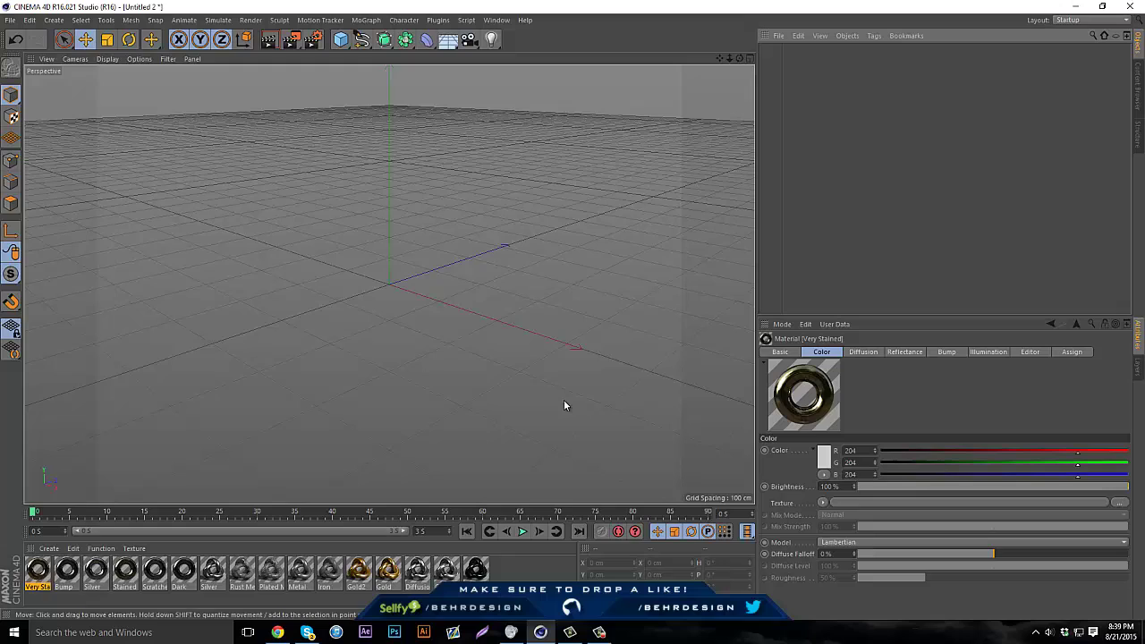
{"action": "left_click", "coordinate": [506, 570]}
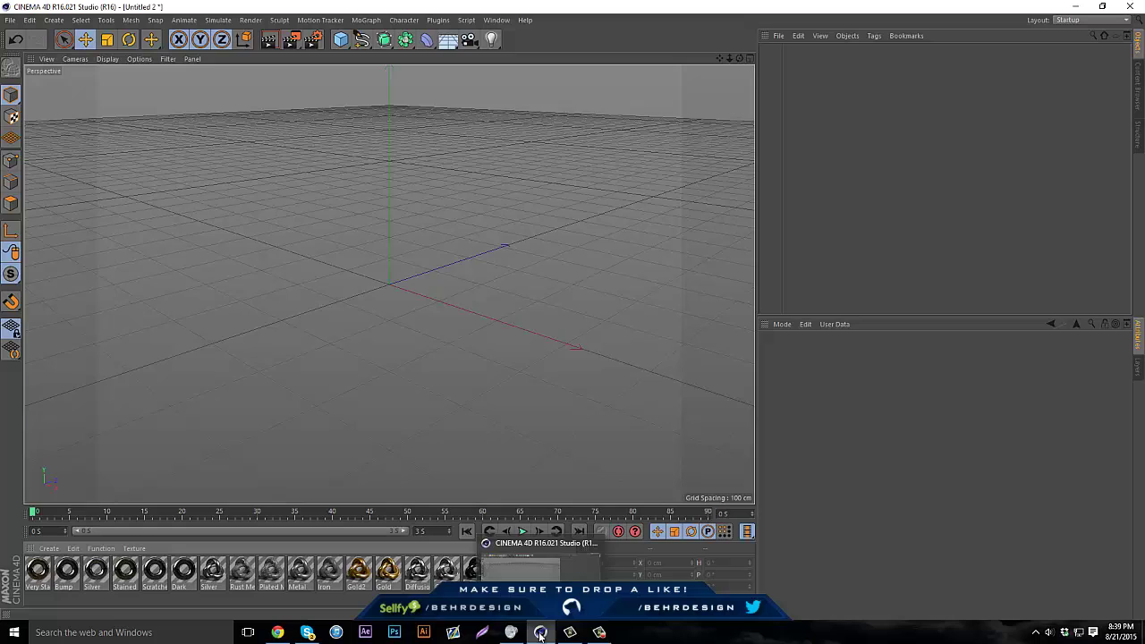
{"action": "left_click", "coordinate": [369, 573]}
{"action": "left_click", "coordinate": [475, 569]}
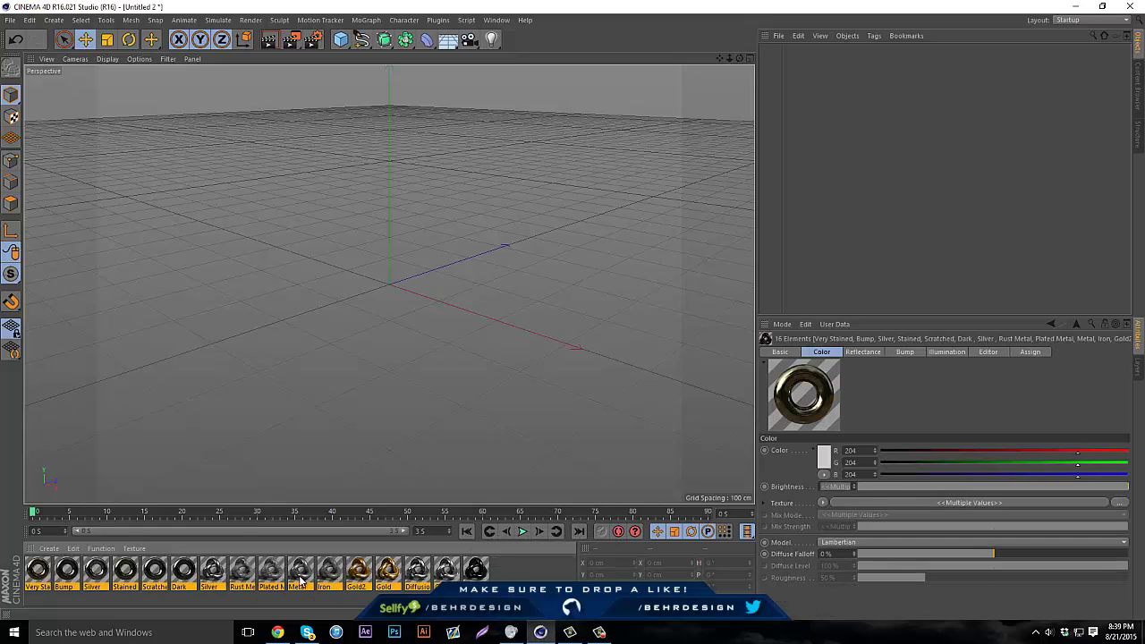
{"action": "left_click", "coordinate": [504, 579]}
Switch to Chrome and view the Sellfy store page that offers the Metal Material Pack
{"action": "mouse_move", "coordinate": [538, 637]}
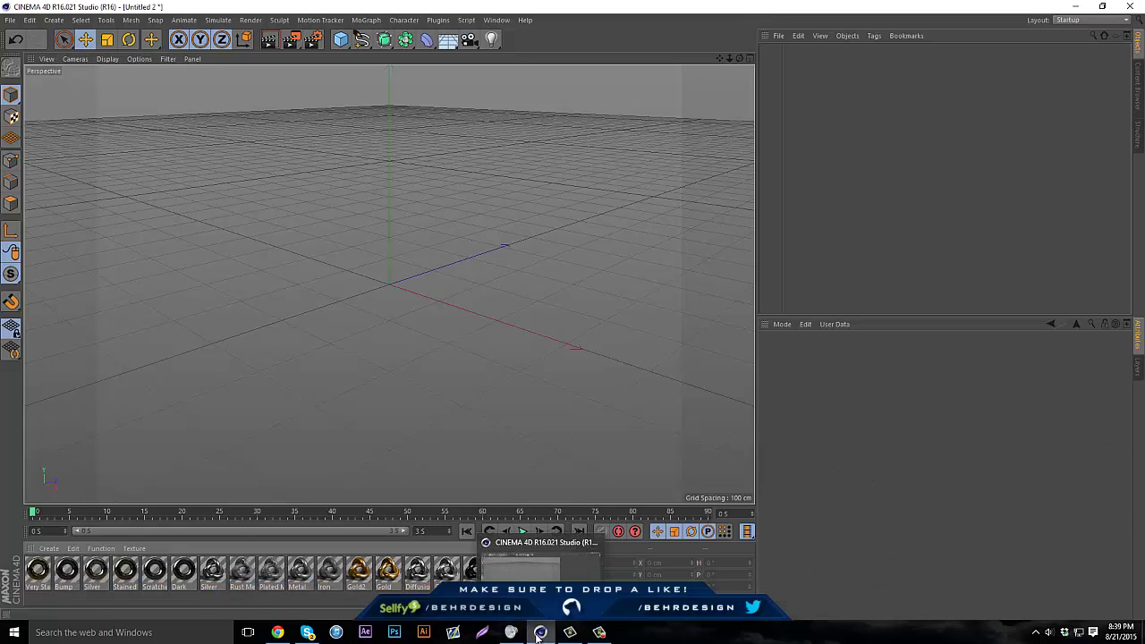
{"action": "left_click", "coordinate": [278, 633]}
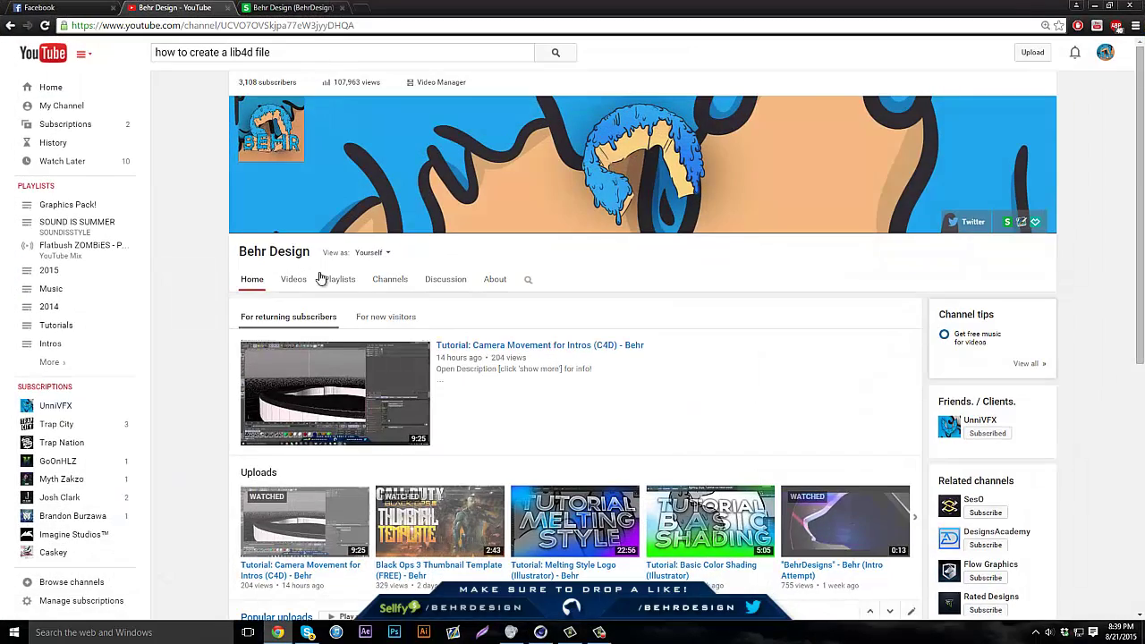
{"action": "left_click", "coordinate": [269, 7]}
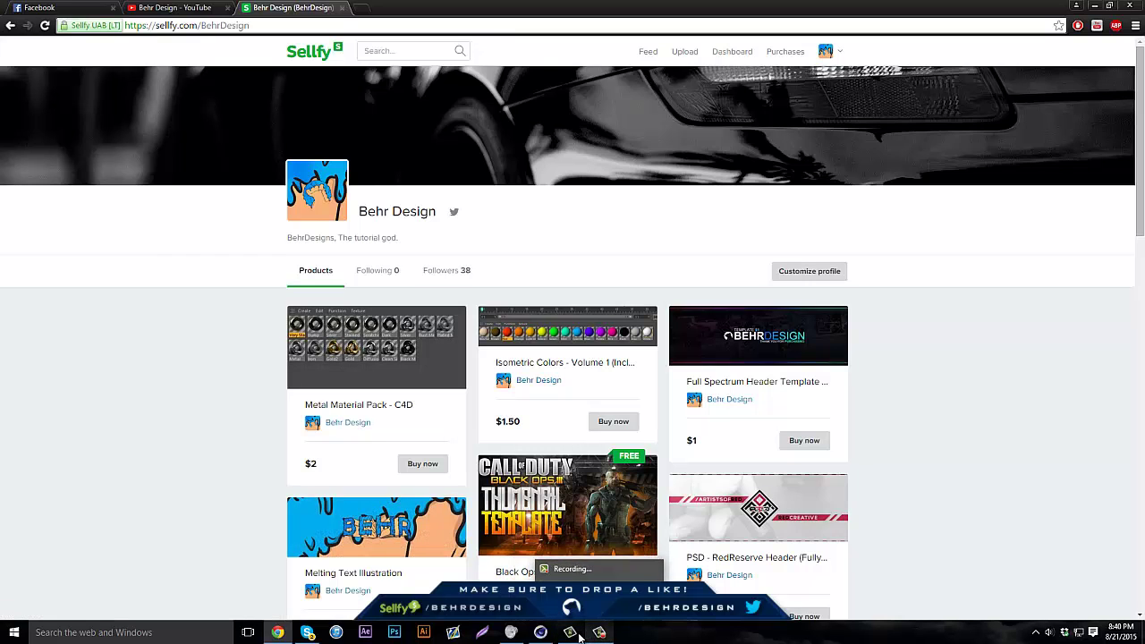
Return to Cinema 4D and select all the metal materials in the scene
{"action": "mouse_move", "coordinate": [546, 633]}
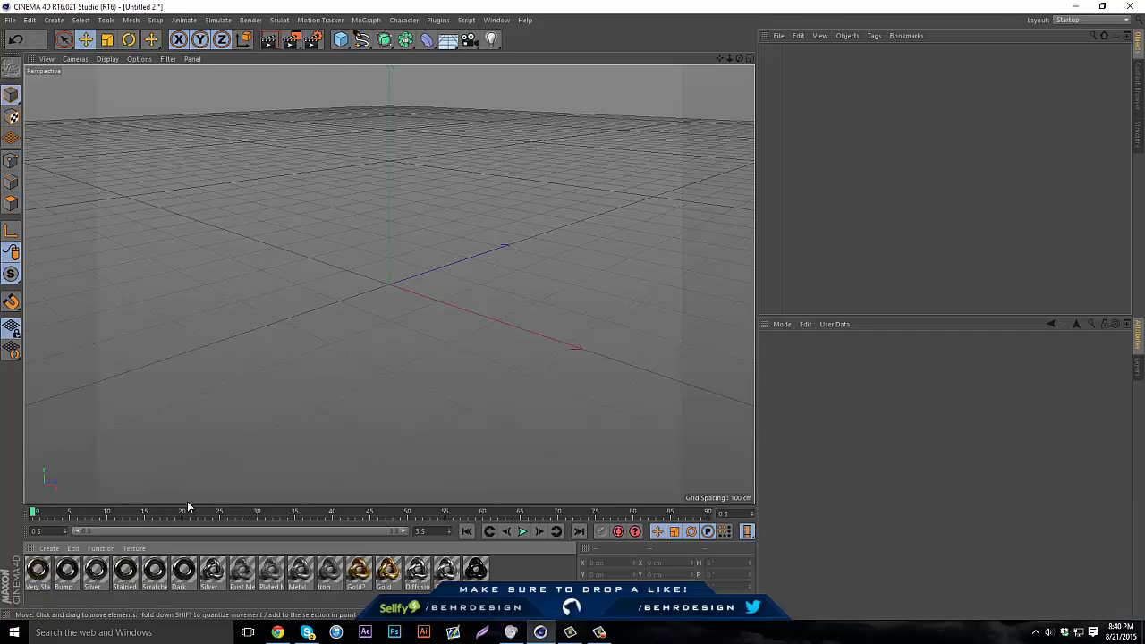
{"action": "key", "text": "ctrl+a"}
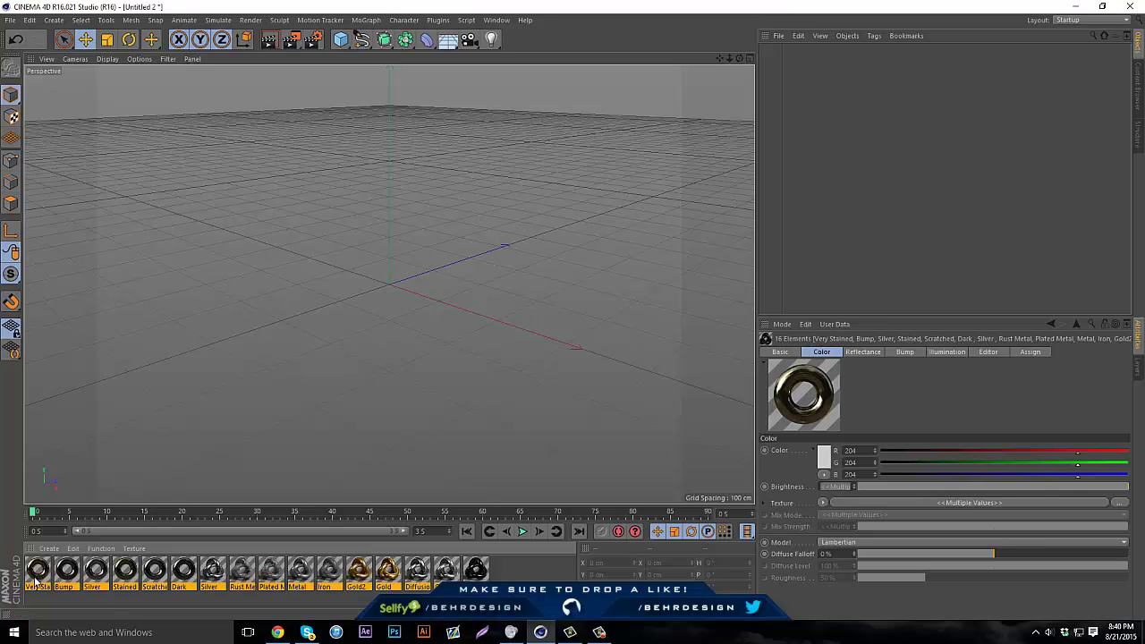
{"action": "left_click", "coordinate": [551, 571]}
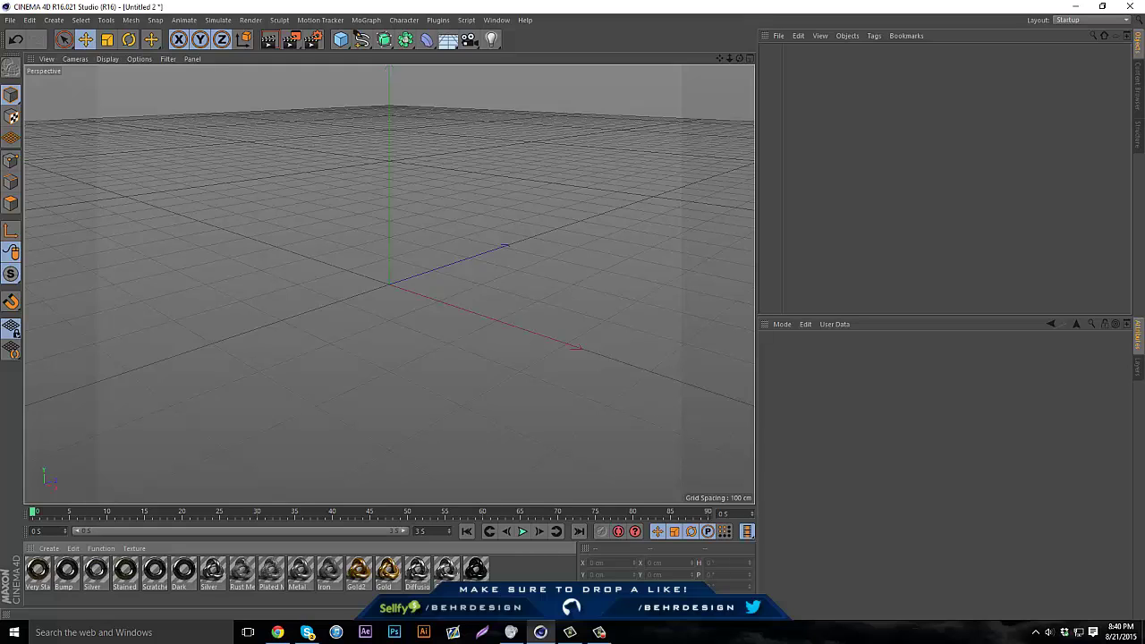
{"action": "key", "text": "ctrl+a"}
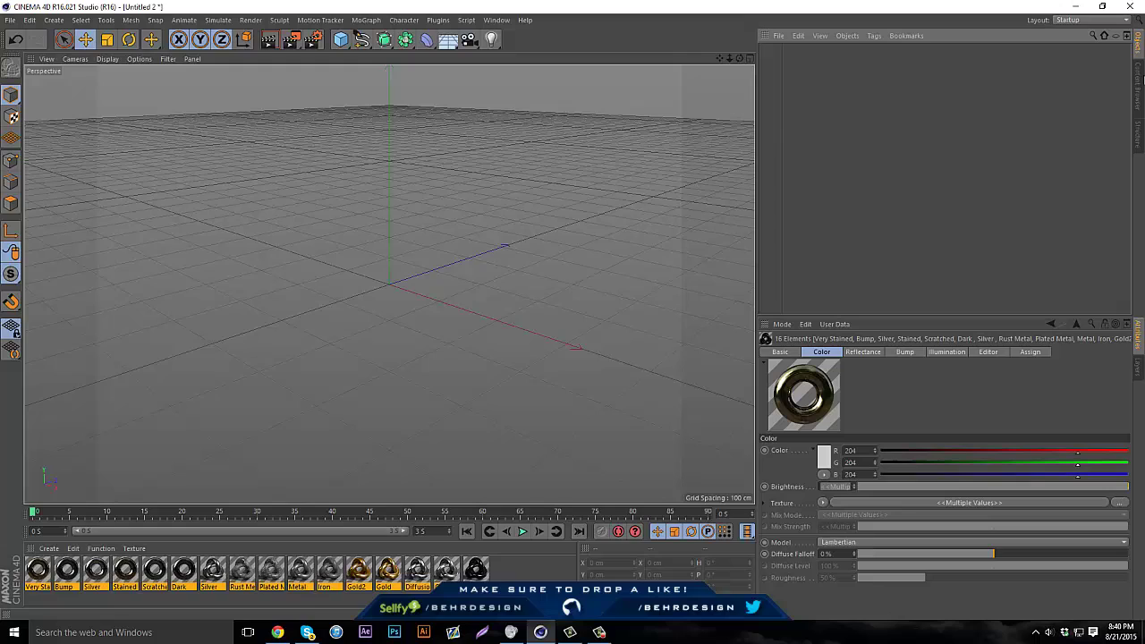
Create a new preset library named Tutorial in the Content Browser's presets
{"action": "left_click", "coordinate": [1140, 83]}
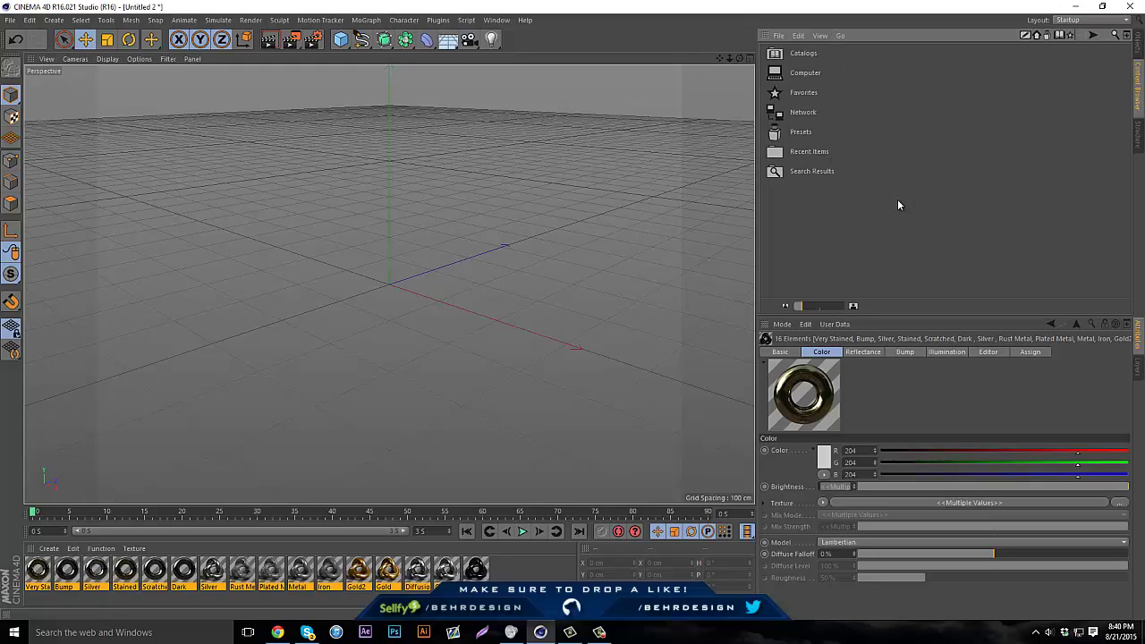
{"action": "double_click", "coordinate": [800, 130]}
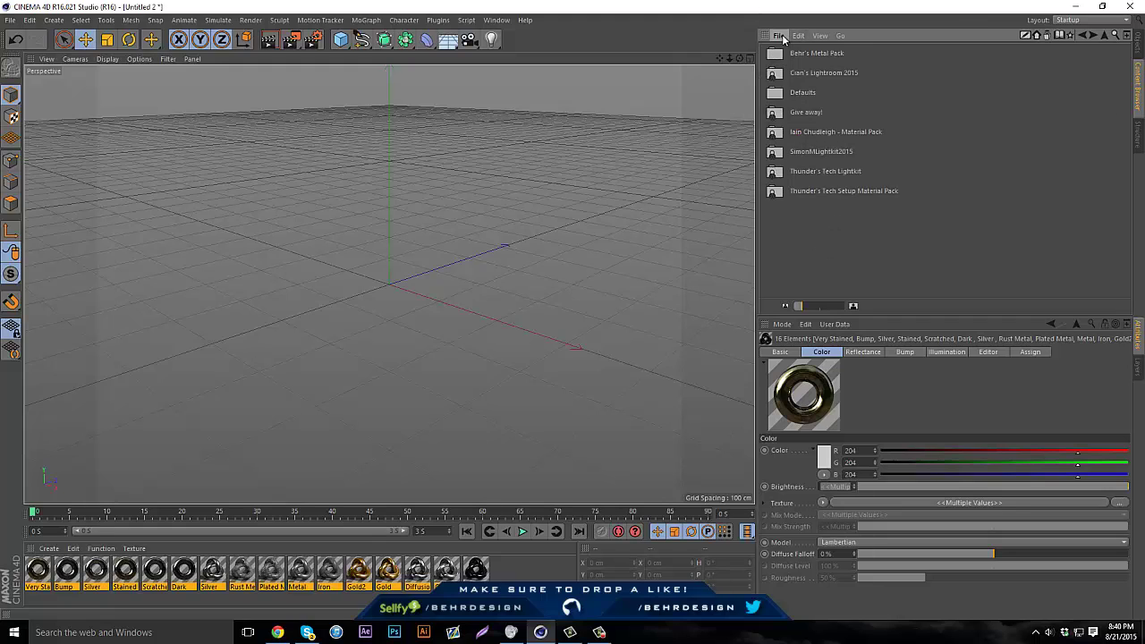
{"action": "left_click", "coordinate": [780, 36]}
{"action": "left_click", "coordinate": [810, 97]}
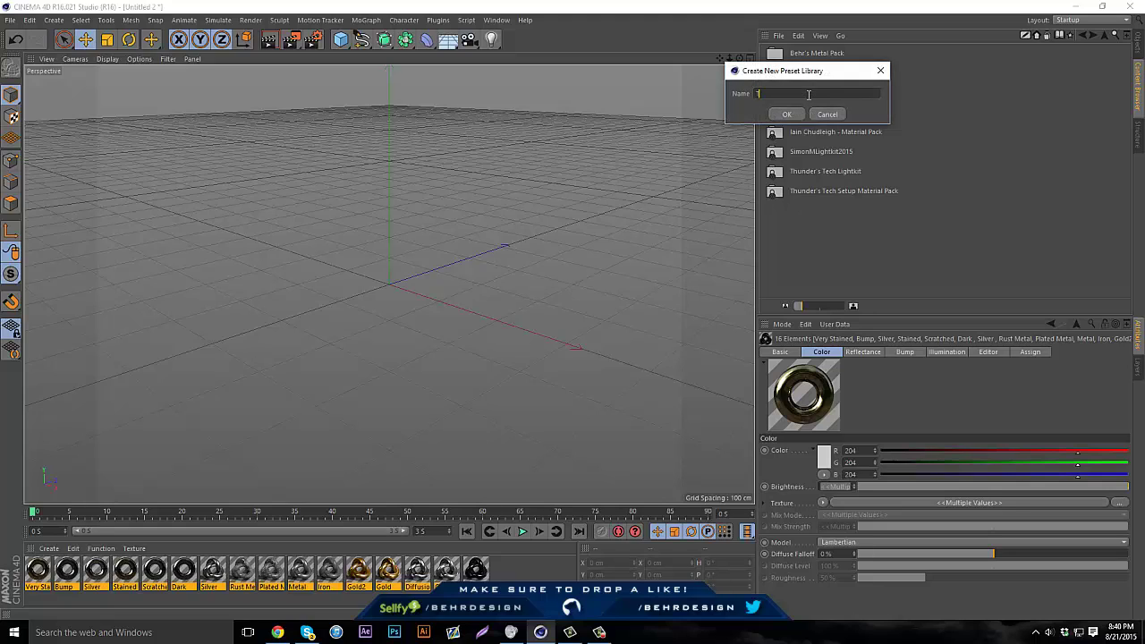
{"action": "key", "text": "Return"}
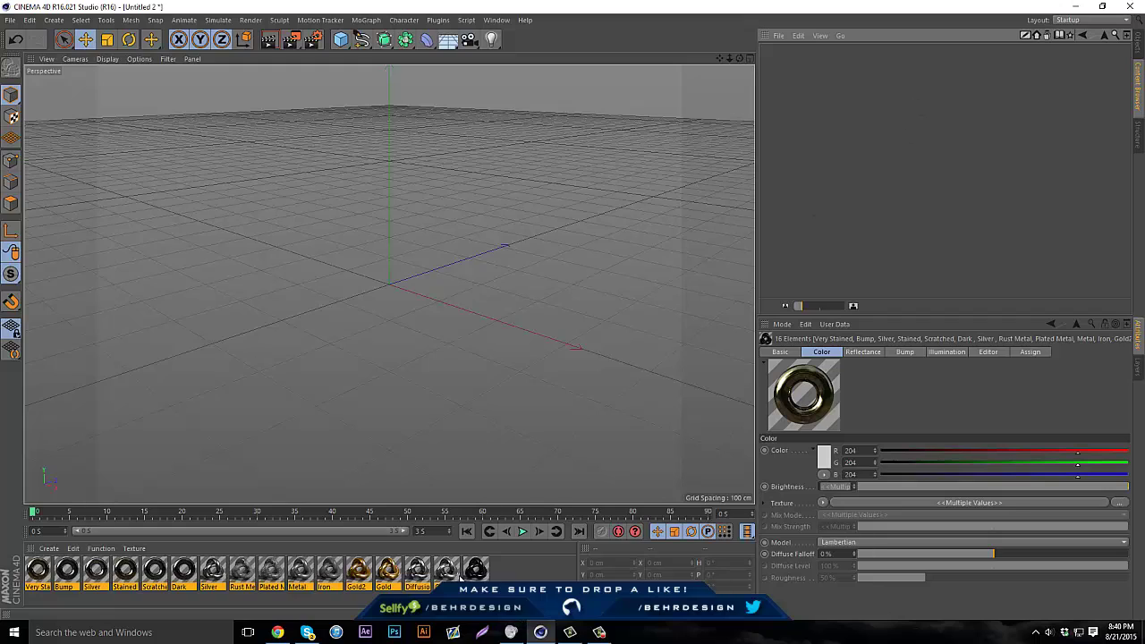
Add all the selected materials to the Tutorial library and go back up to the list of presets
{"action": "mouse_move", "coordinate": [492, 551]}
{"action": "left_mouse_down"}
{"action": "mouse_move", "coordinate": [755, 259]}
{"action": "mouse_move", "coordinate": [869, 188]}
{"action": "left_mouse_up"}
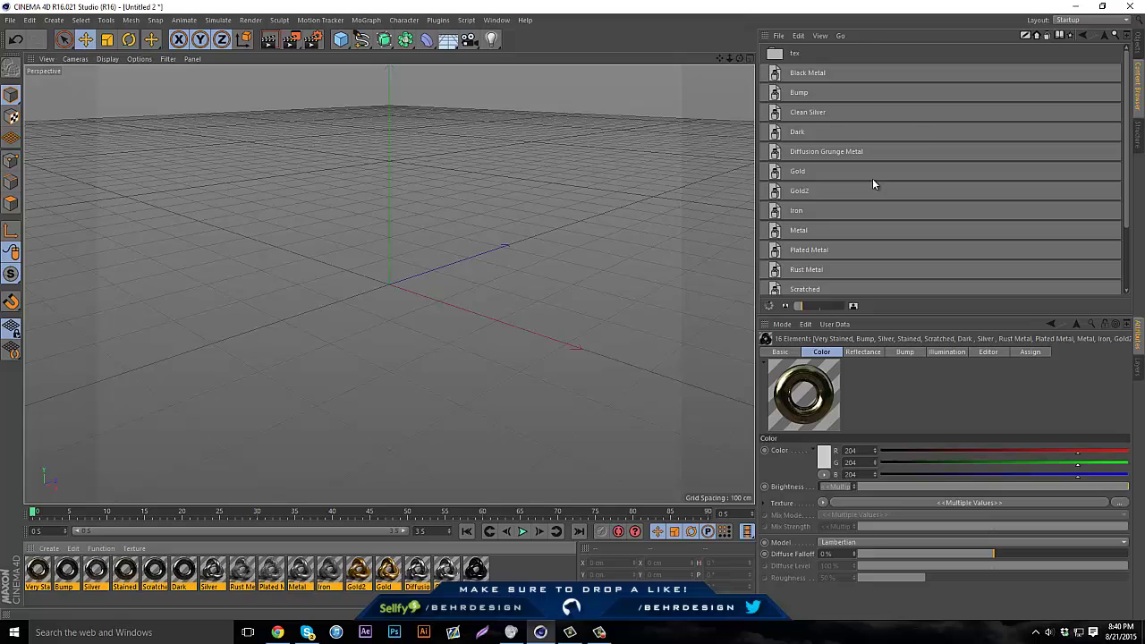
{"action": "left_click", "coordinate": [1104, 35]}
{"action": "left_click", "coordinate": [857, 228]}
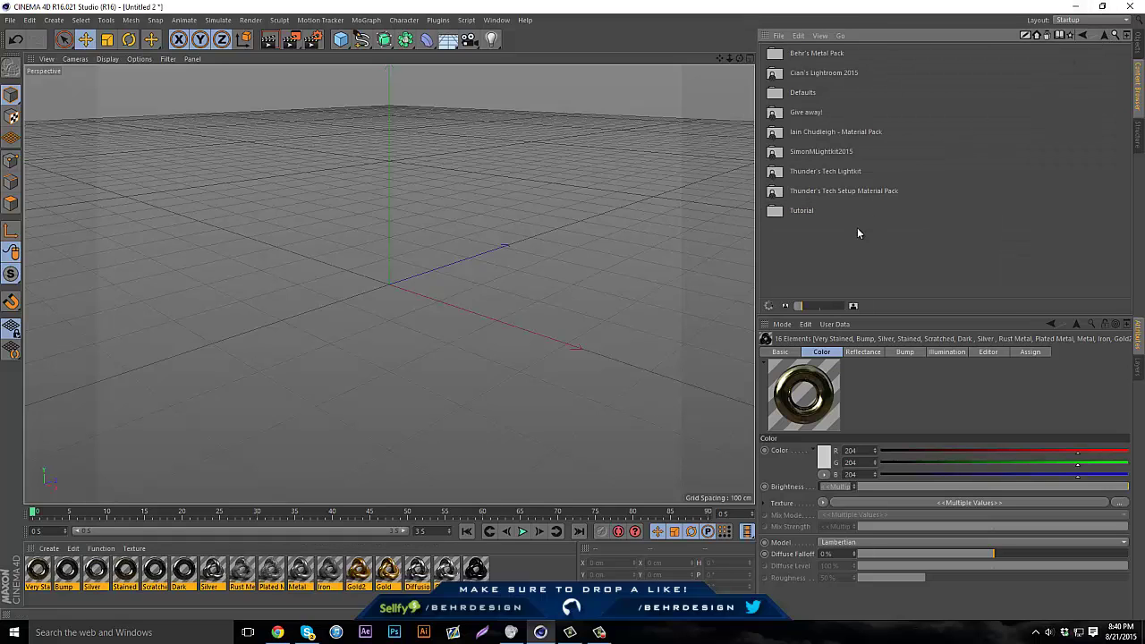
Show the Tutorial preset library's file in Windows Explorer
{"action": "left_click", "coordinate": [805, 212]}
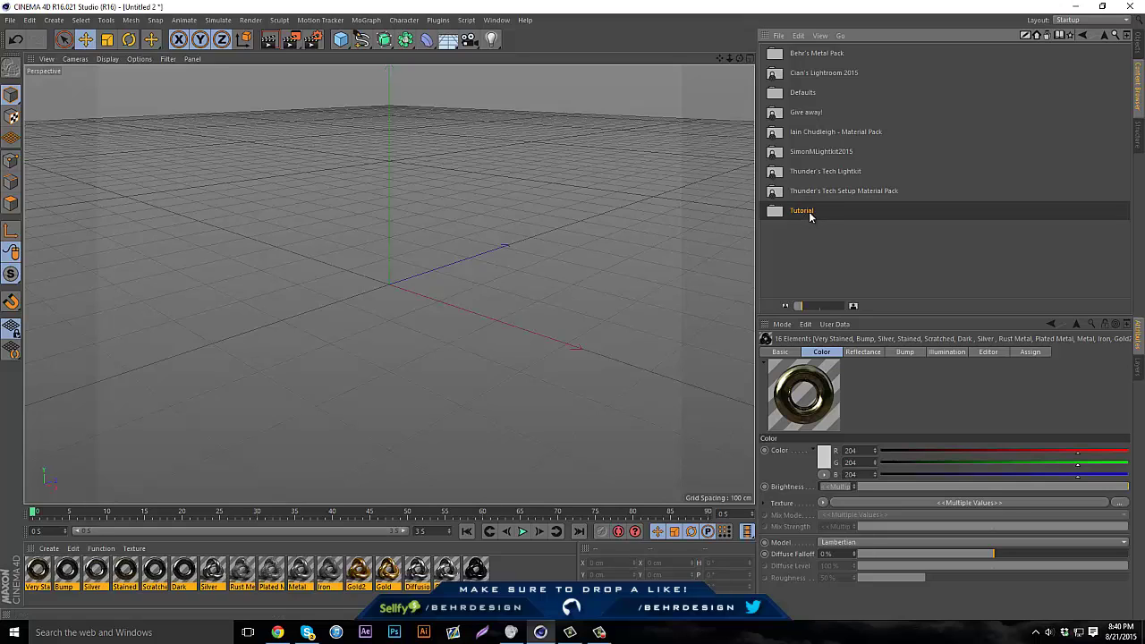
{"action": "right_click", "coordinate": [814, 216]}
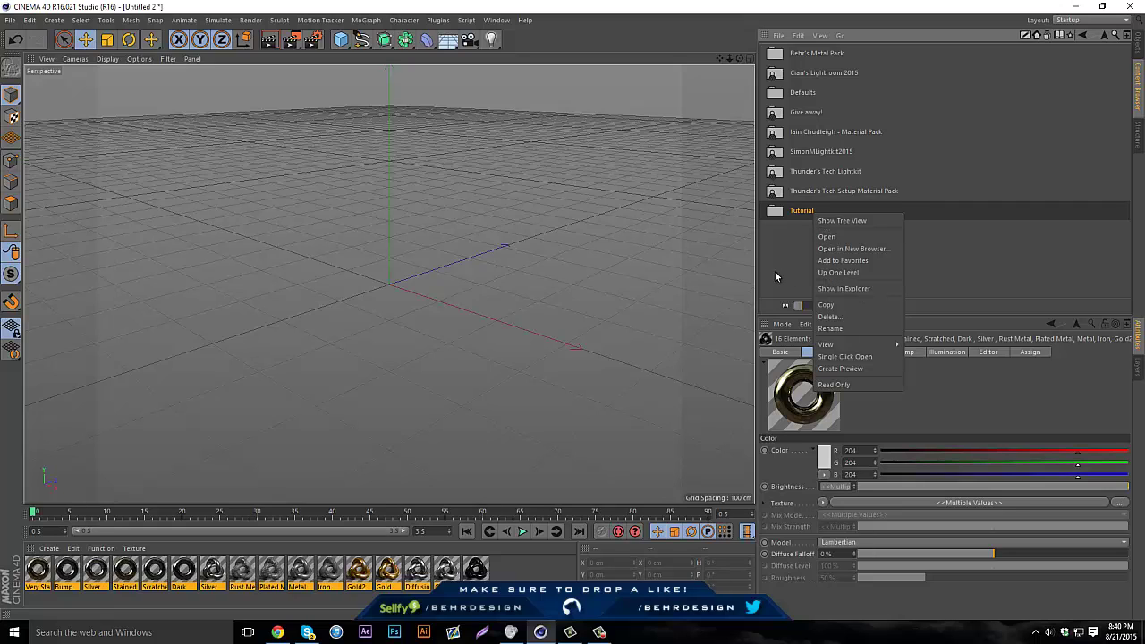
{"action": "left_click", "coordinate": [835, 289]}
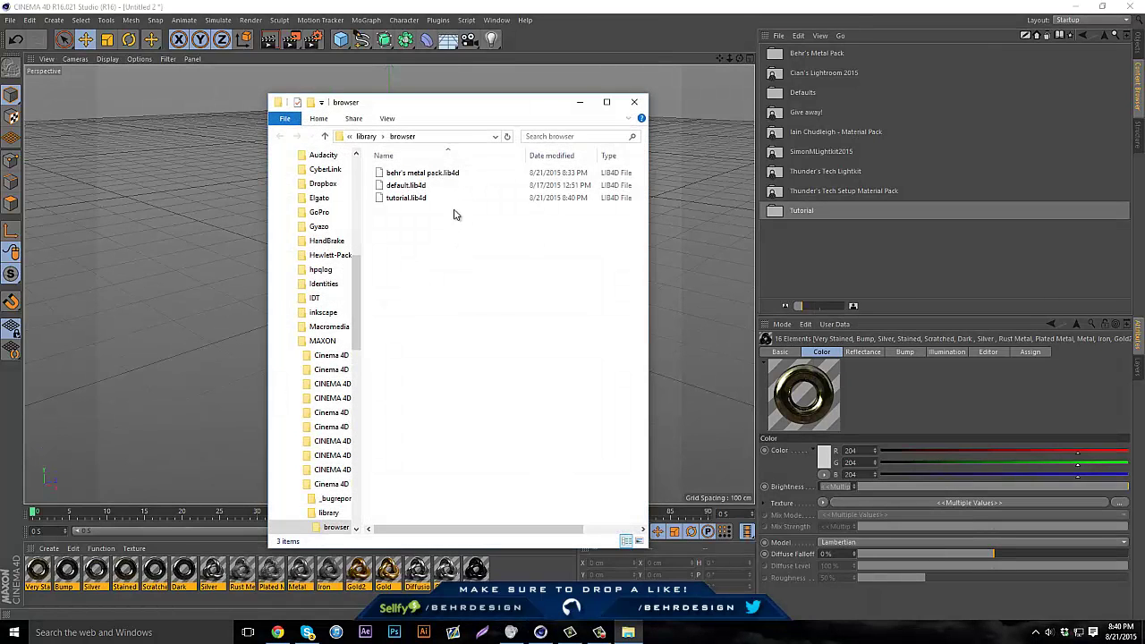
Copy the tutorial.lib4d file from the browser folder and close the folder window
{"action": "left_click", "coordinate": [434, 175]}
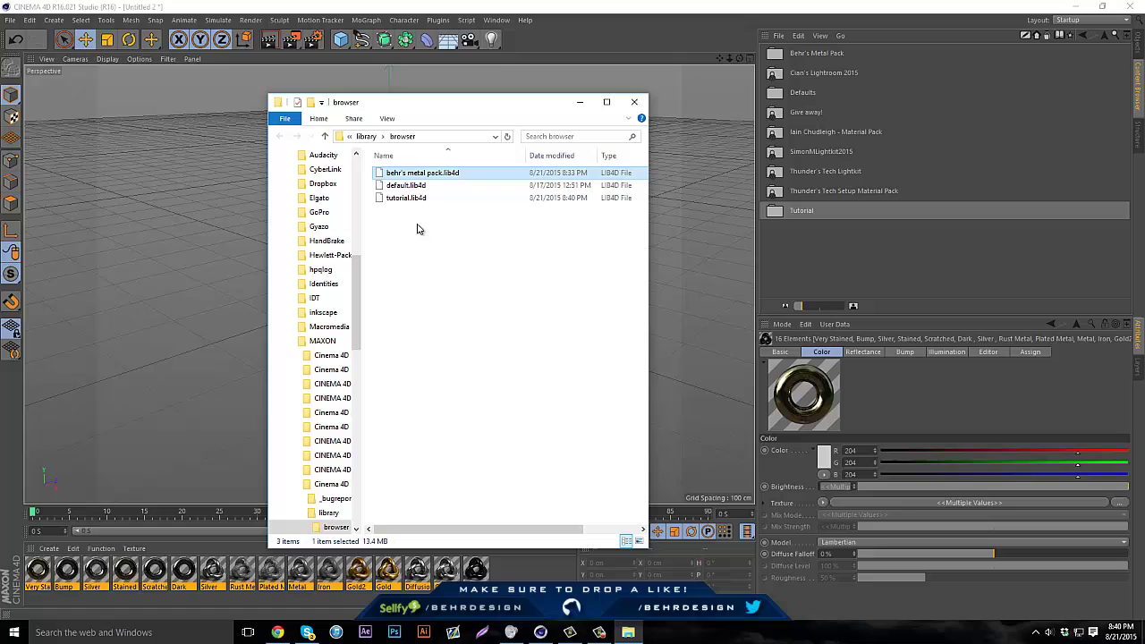
{"action": "left_click", "coordinate": [425, 198]}
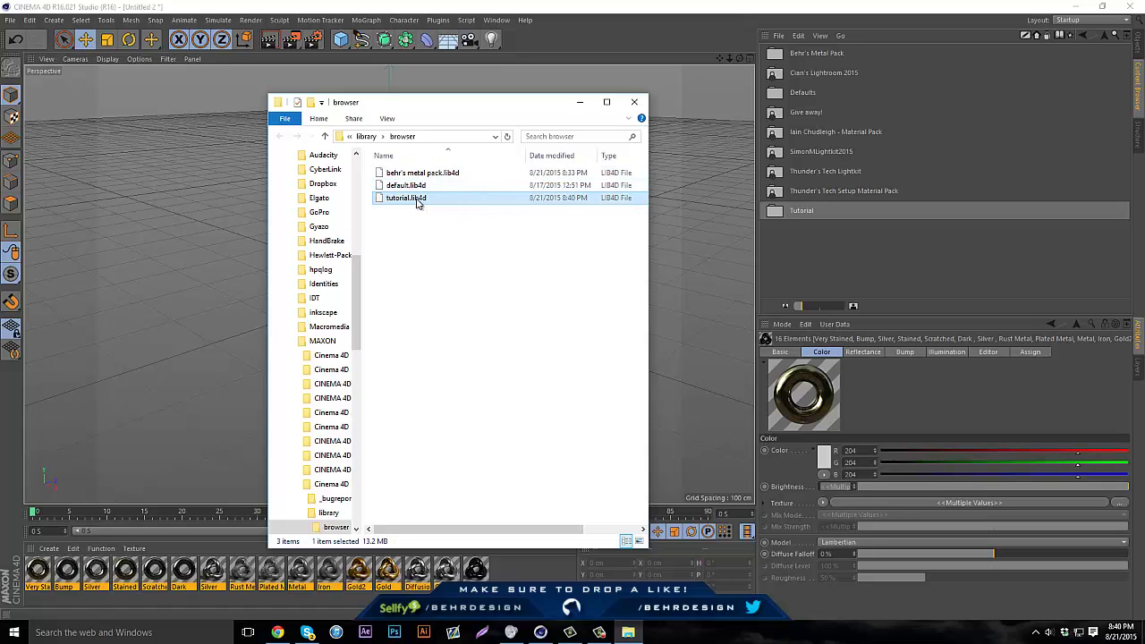
{"action": "right_click", "coordinate": [403, 198]}
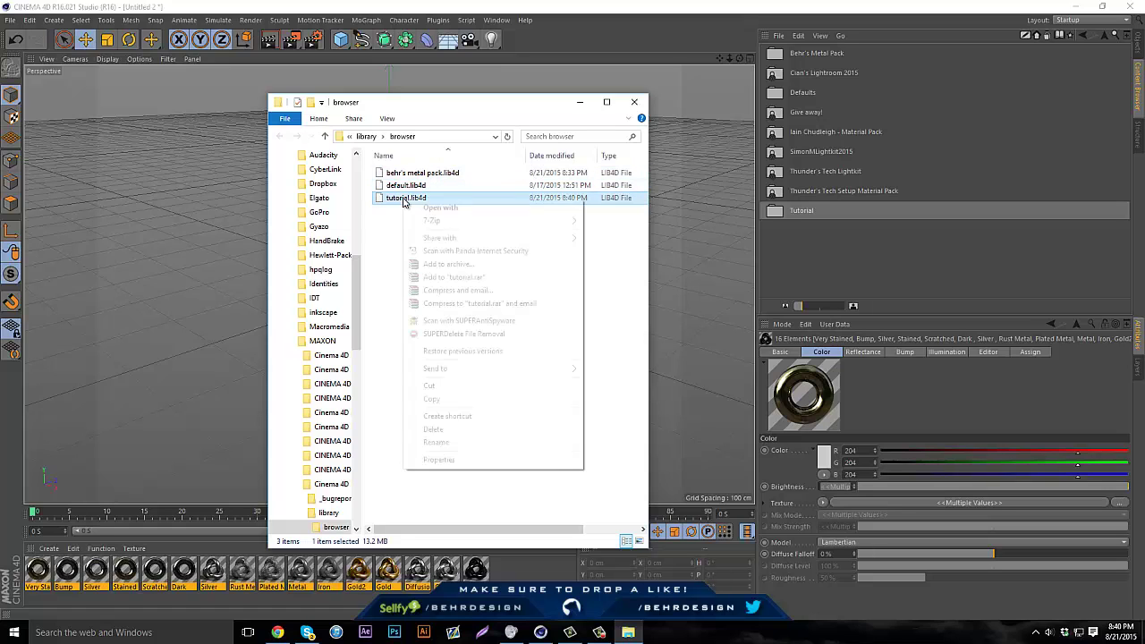
{"action": "left_click", "coordinate": [454, 399]}
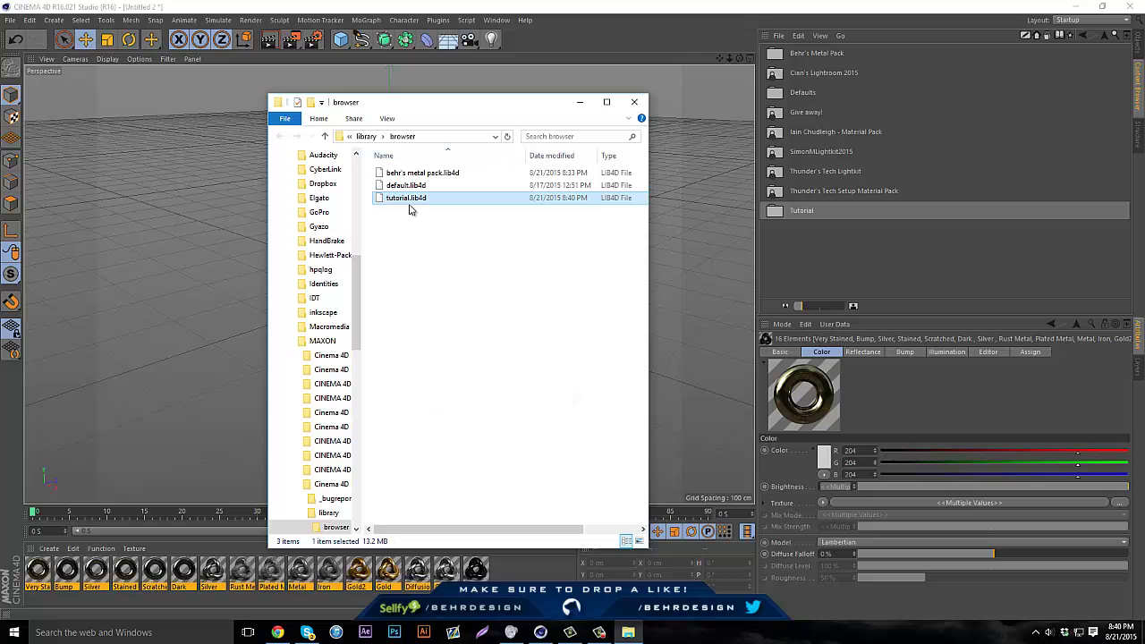
{"action": "left_click", "coordinate": [634, 102]}
Minimize Cinema 4D and Chrome, paste tutorial.lib4d onto the desktop and place it below the behr's metal pack.lib4d file
{"action": "left_click", "coordinate": [1076, 6]}
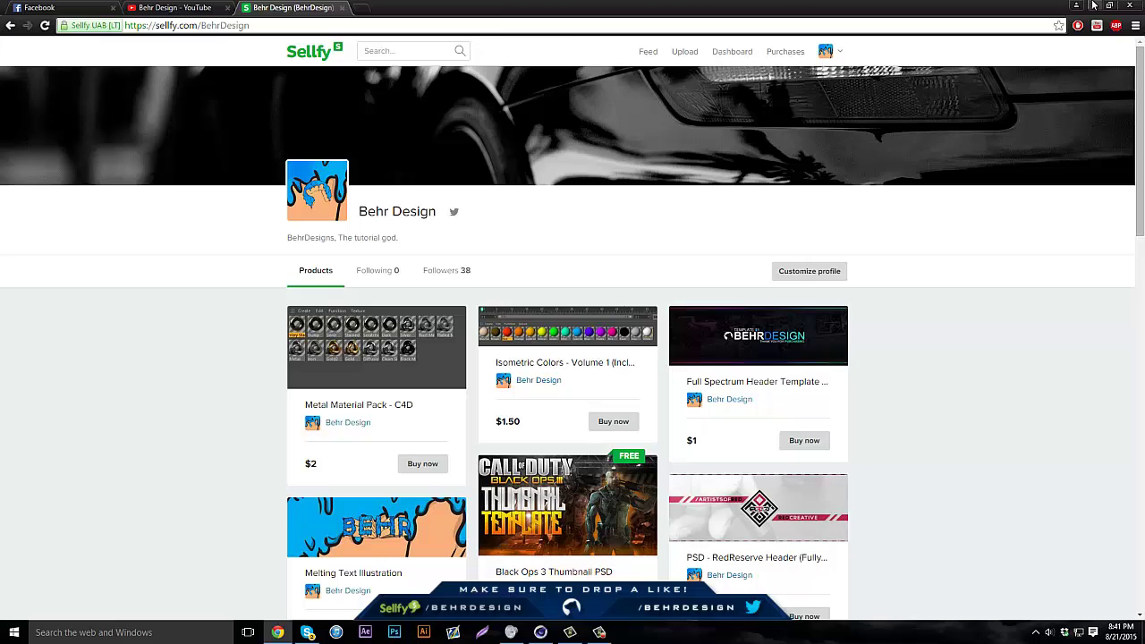
{"action": "left_click", "coordinate": [1090, 6]}
{"action": "right_click", "coordinate": [764, 301]}
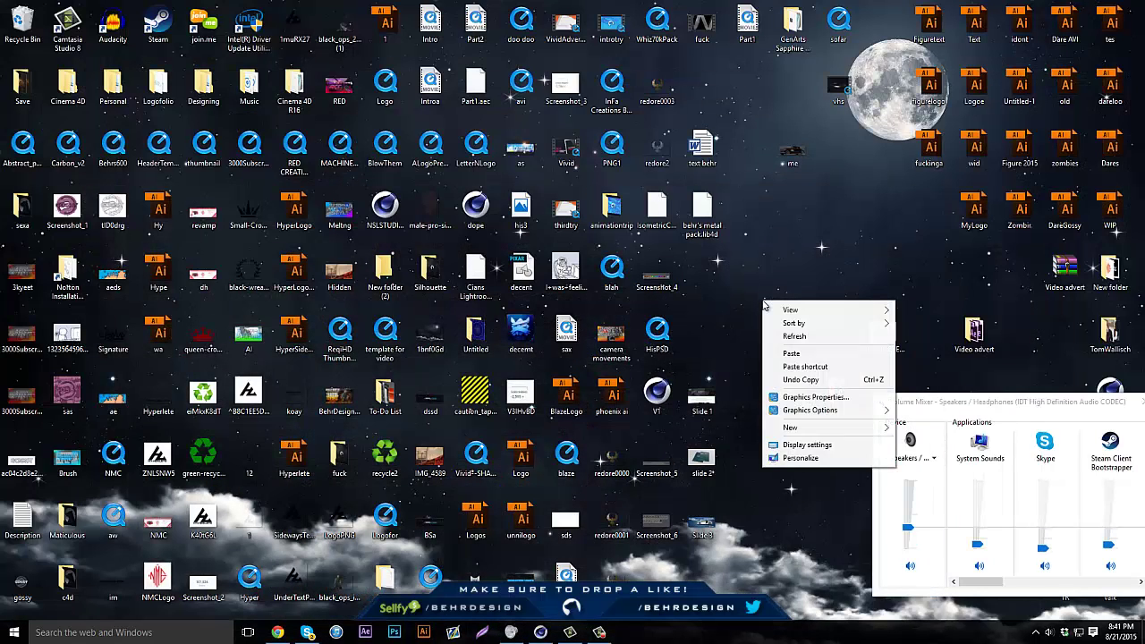
{"action": "left_click", "coordinate": [792, 353]}
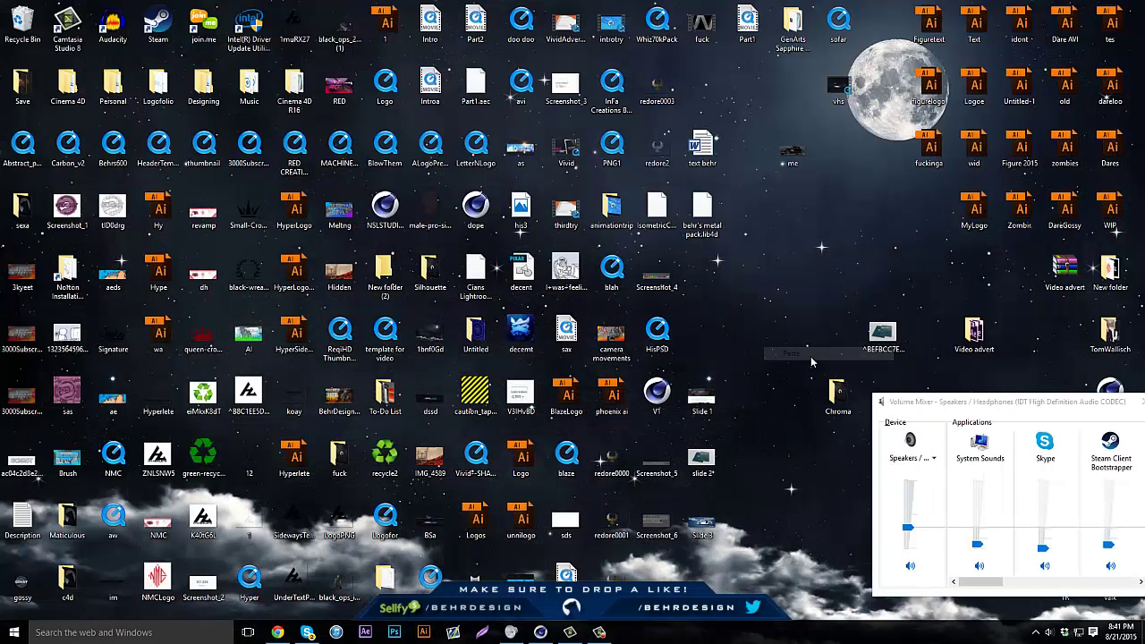
{"action": "left_click_drag", "start_coordinate": [748, 268], "coordinate": [702, 270]}
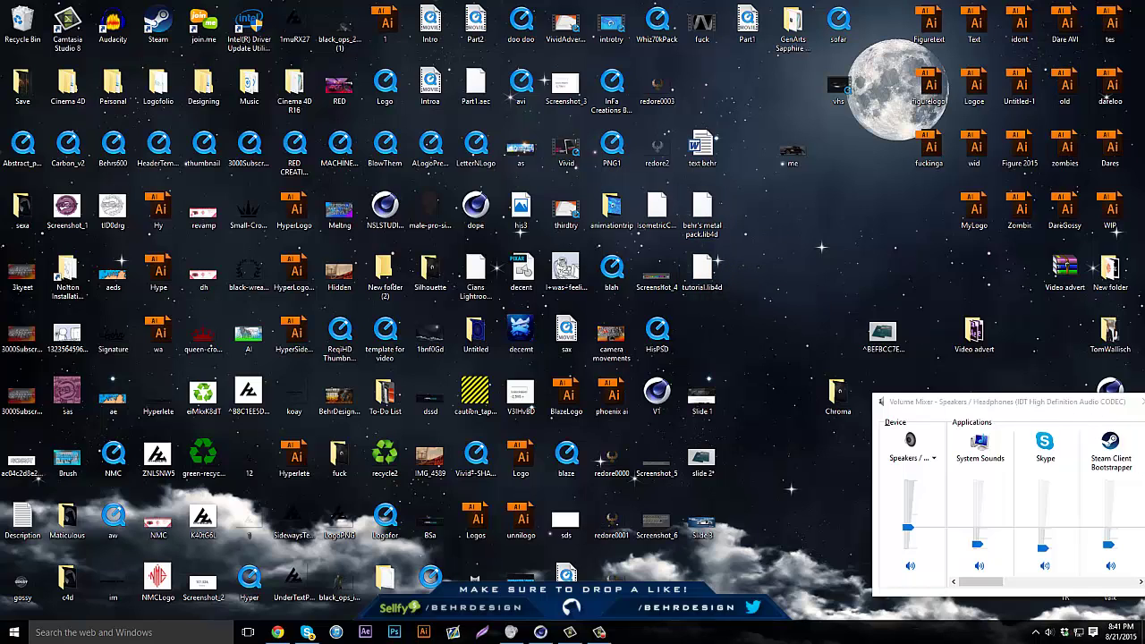
Close the Volume Mixer window that covers part of the desktop
{"action": "left_click_drag", "start_coordinate": [1043, 402], "coordinate": [897, 408]}
{"action": "left_click", "coordinate": [1009, 411]}
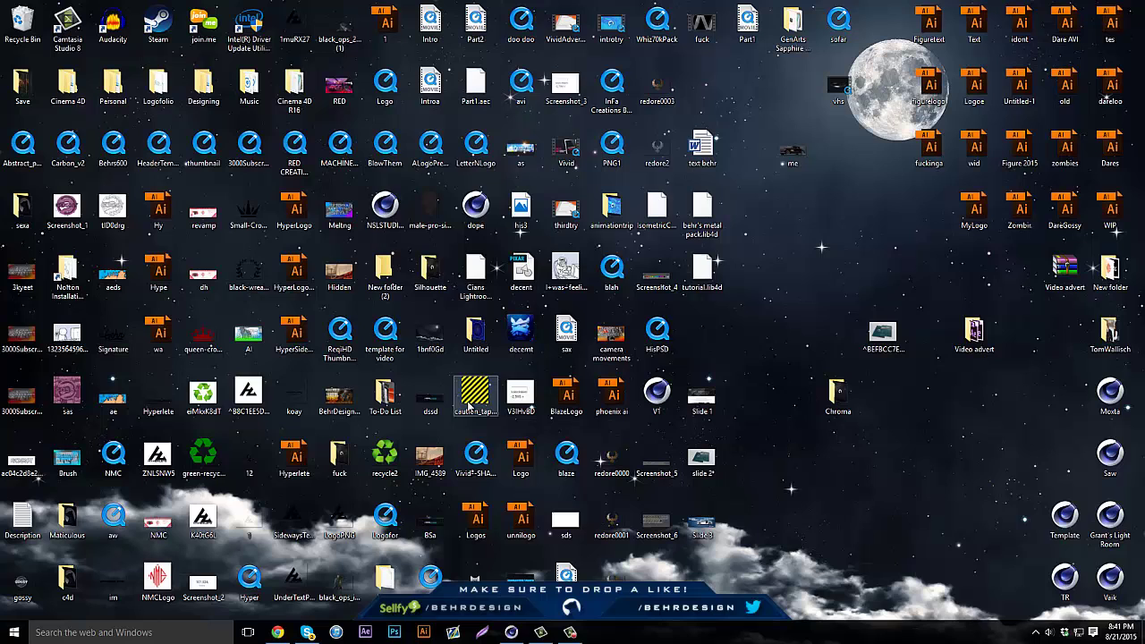
Open a File Explorer window and browse from This PC to the Windows (C:) drive
{"action": "double_click", "coordinate": [475, 335]}
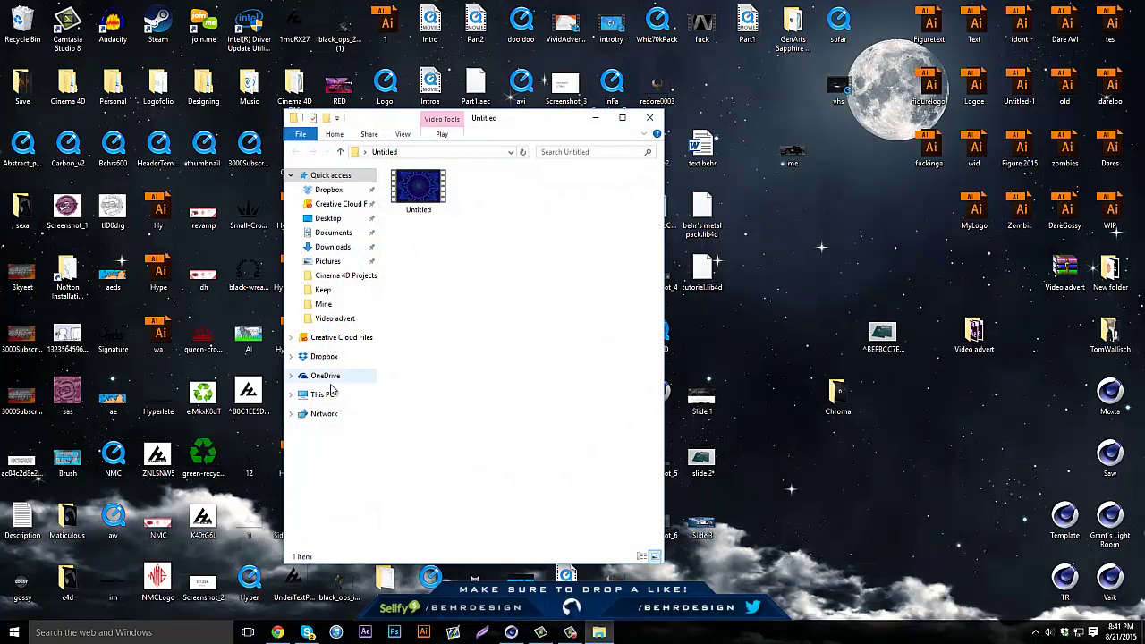
{"action": "left_click", "coordinate": [321, 395]}
{"action": "double_click", "coordinate": [465, 417]}
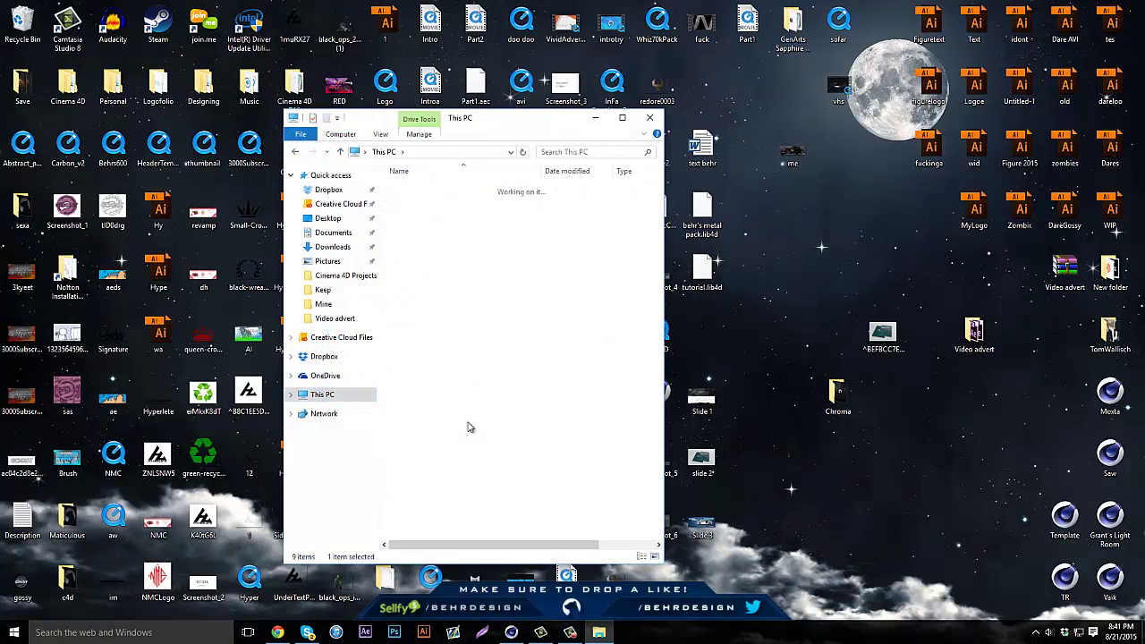
{"action": "double_click", "coordinate": [447, 251]}
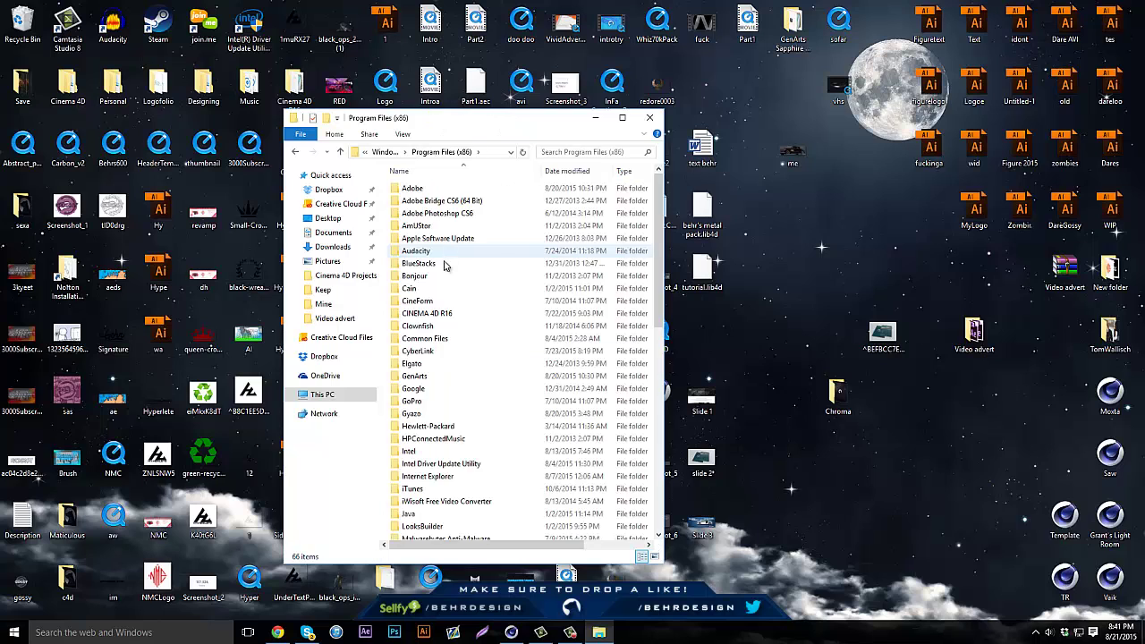
{"action": "left_click", "coordinate": [325, 398]}
{"action": "double_click", "coordinate": [436, 409]}
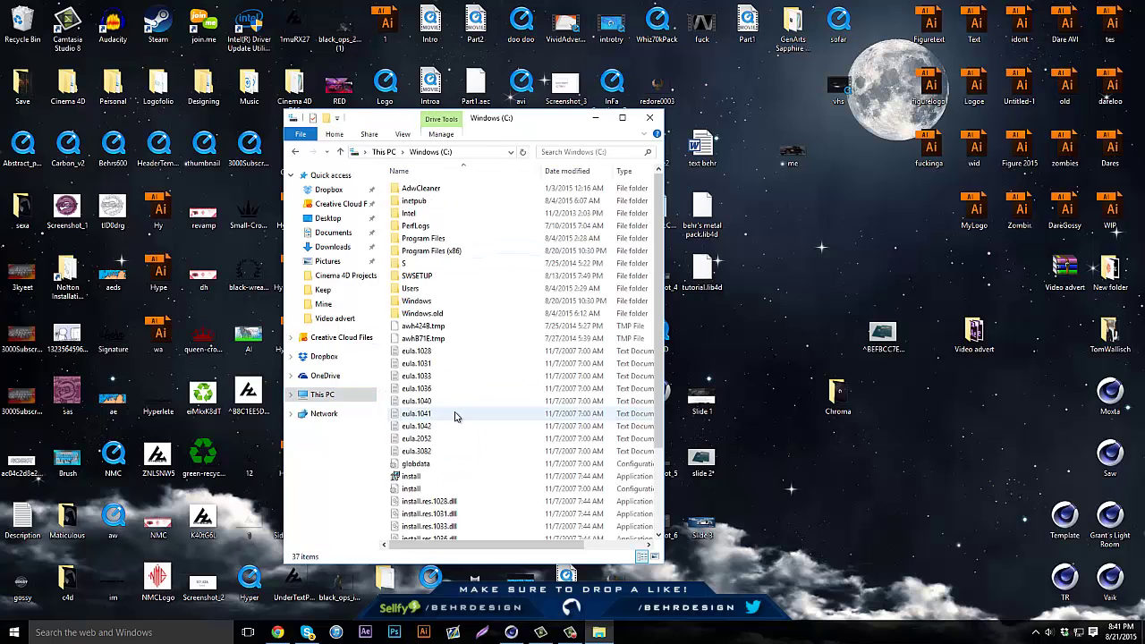
Find the CINEMA 4D R16 installation folder on the C: drive and open its library\browser subfolder
{"action": "scroll", "coordinate": [470, 407], "scroll_direction": "down", "scroll_amount": 1}
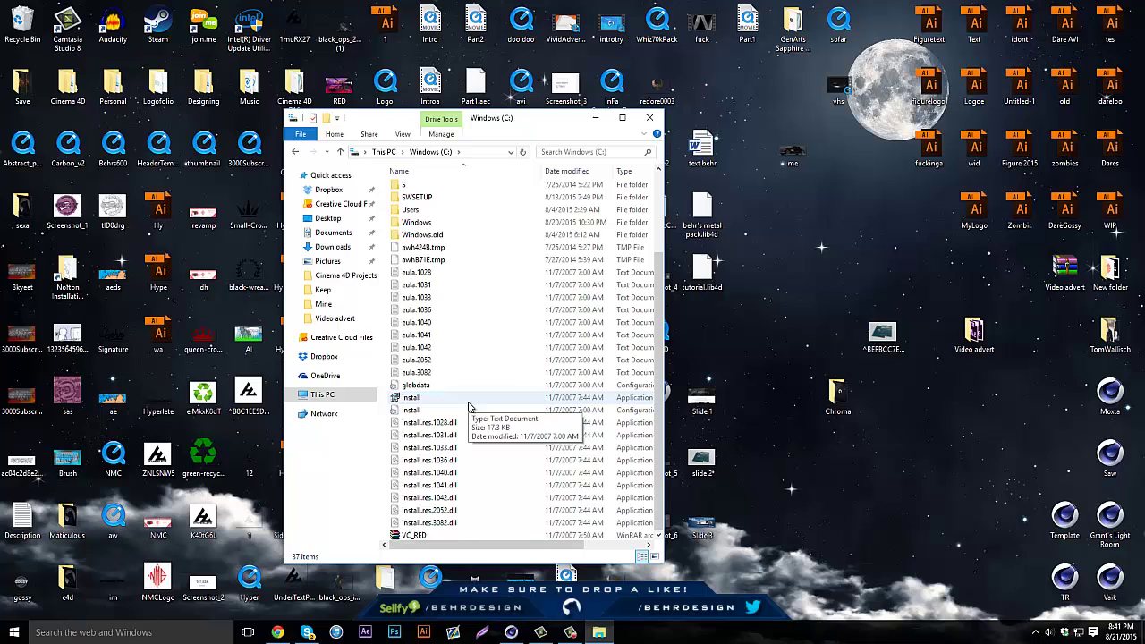
{"action": "scroll", "coordinate": [470, 407], "scroll_direction": "down", "scroll_amount": 1}
{"action": "scroll", "coordinate": [470, 408], "scroll_direction": "up", "scroll_amount": 1}
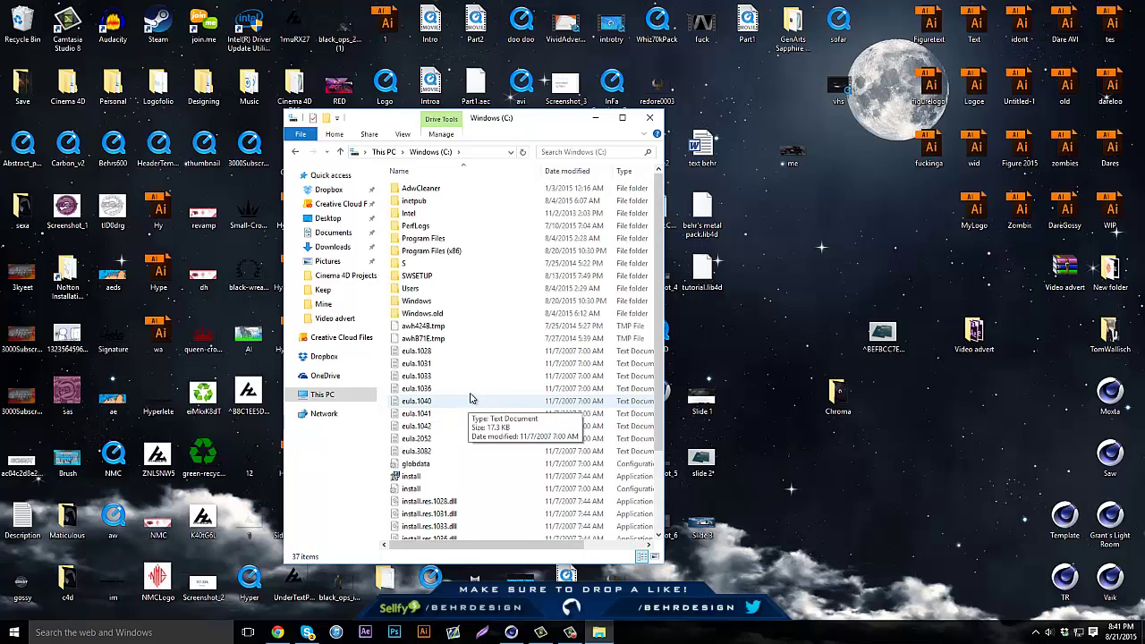
{"action": "double_click", "coordinate": [447, 251]}
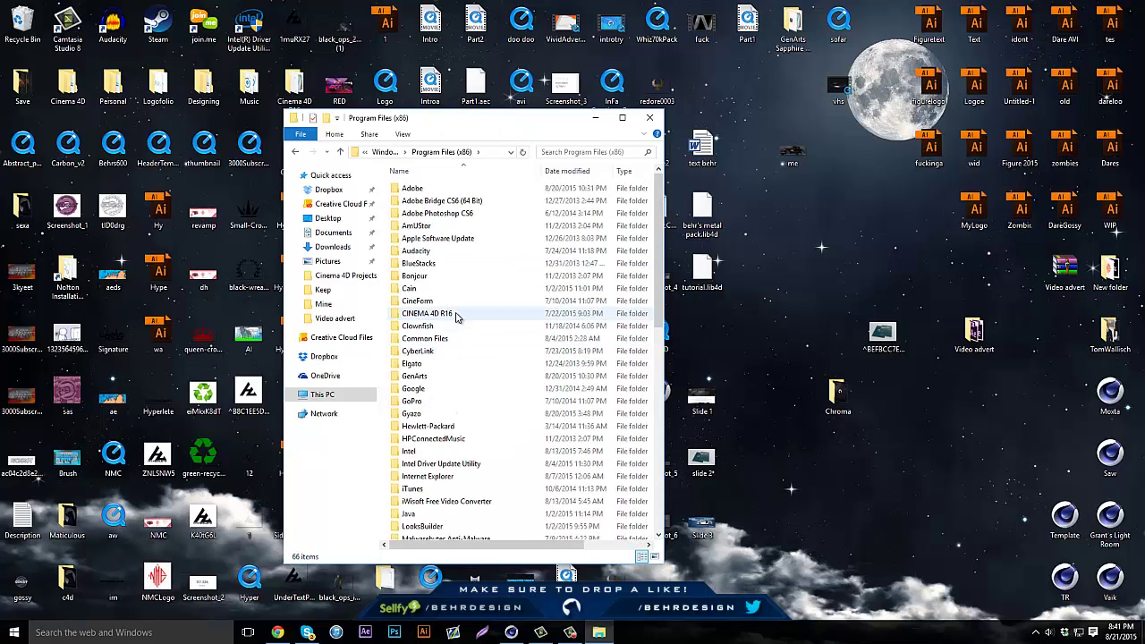
{"action": "double_click", "coordinate": [449, 303]}
{"action": "double_click", "coordinate": [447, 328]}
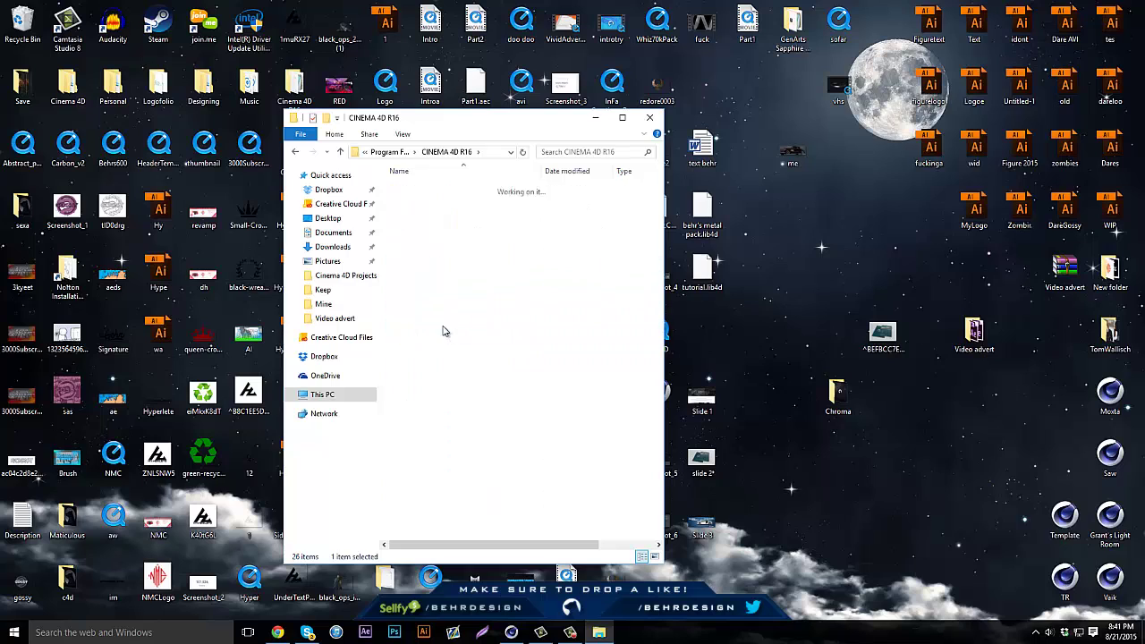
{"action": "double_click", "coordinate": [463, 189]}
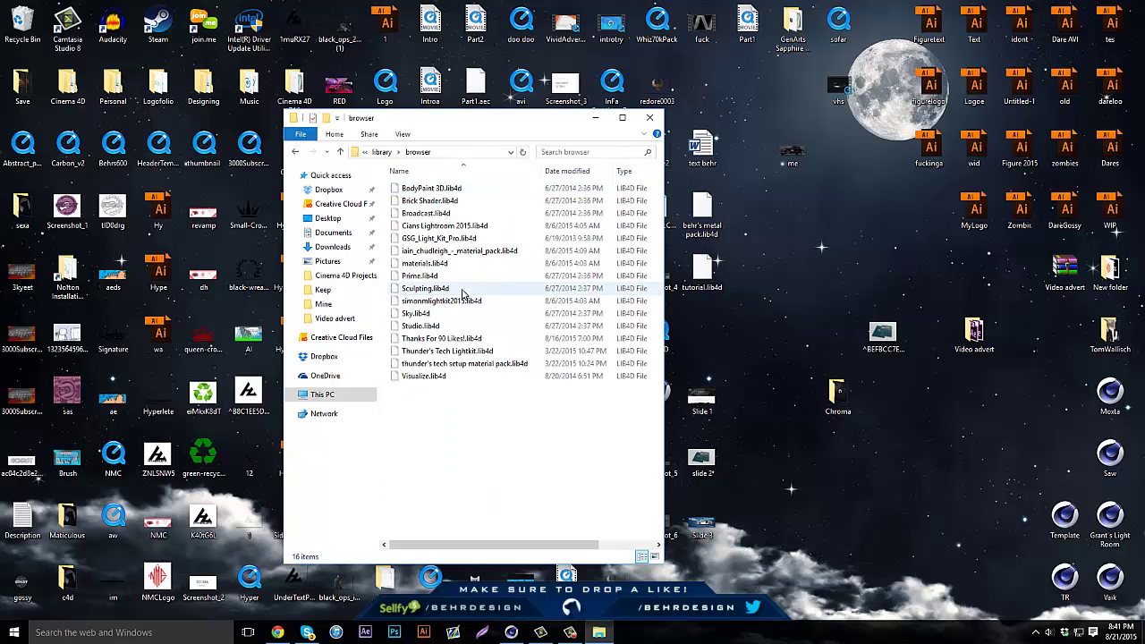
{"action": "left_click_drag", "start_coordinate": [441, 431], "coordinate": [461, 419]}
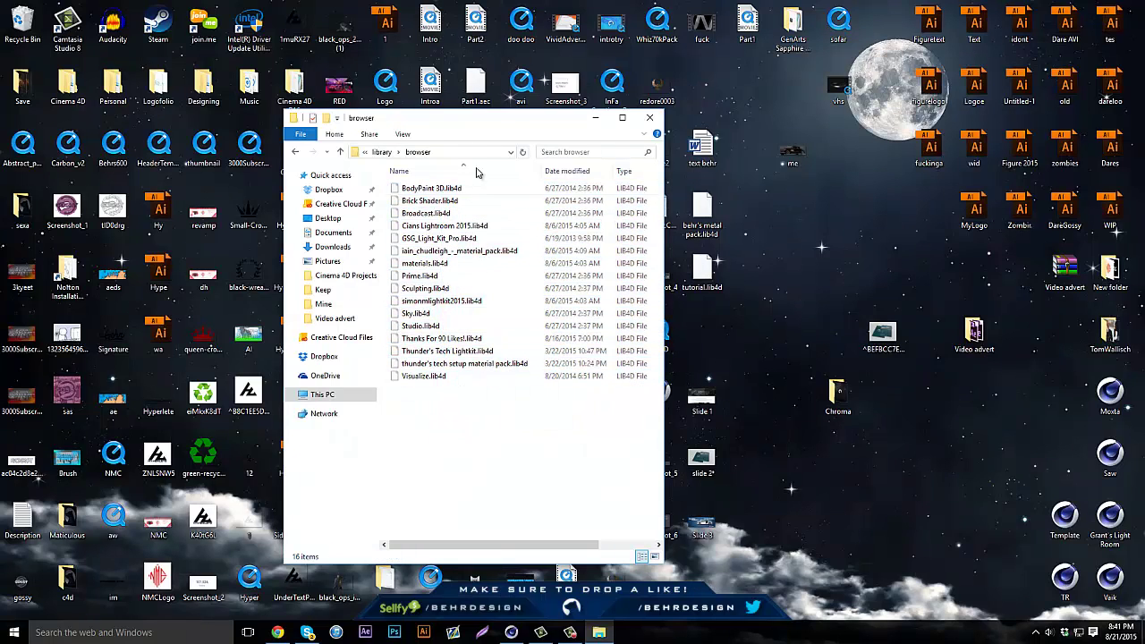
Demonstrate moving behr's metal pack.lib4d from the desktop towards the browser folder, and close the folder window
{"action": "left_click_drag", "start_coordinate": [478, 131], "coordinate": [396, 149]}
{"action": "left_click_drag", "start_coordinate": [702, 219], "coordinate": [561, 167]}
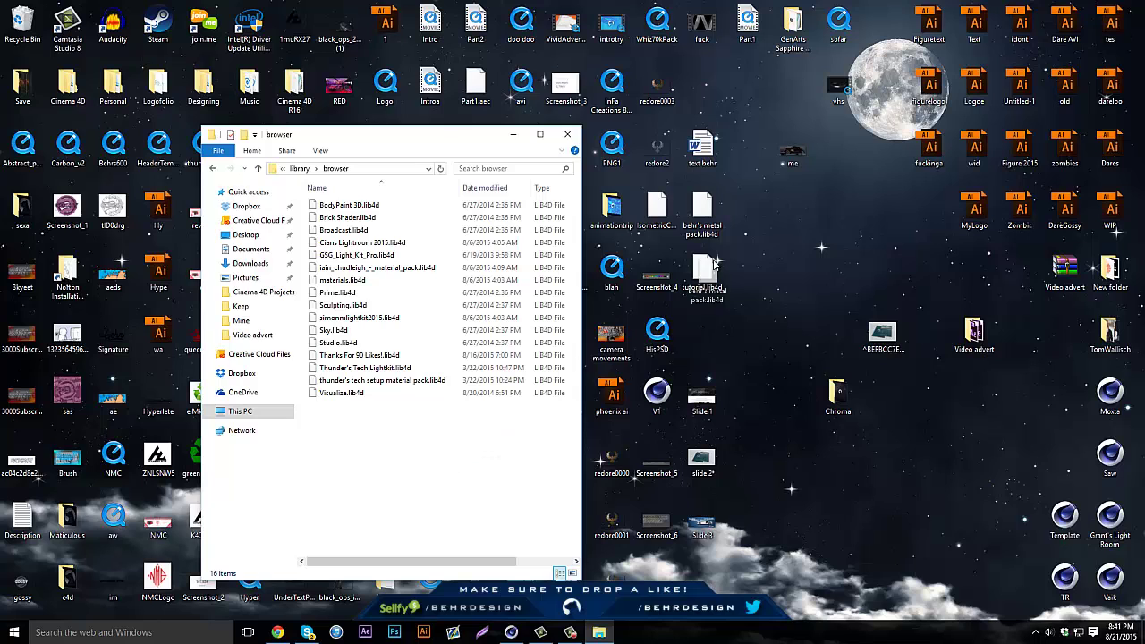
{"action": "left_click", "coordinate": [568, 134]}
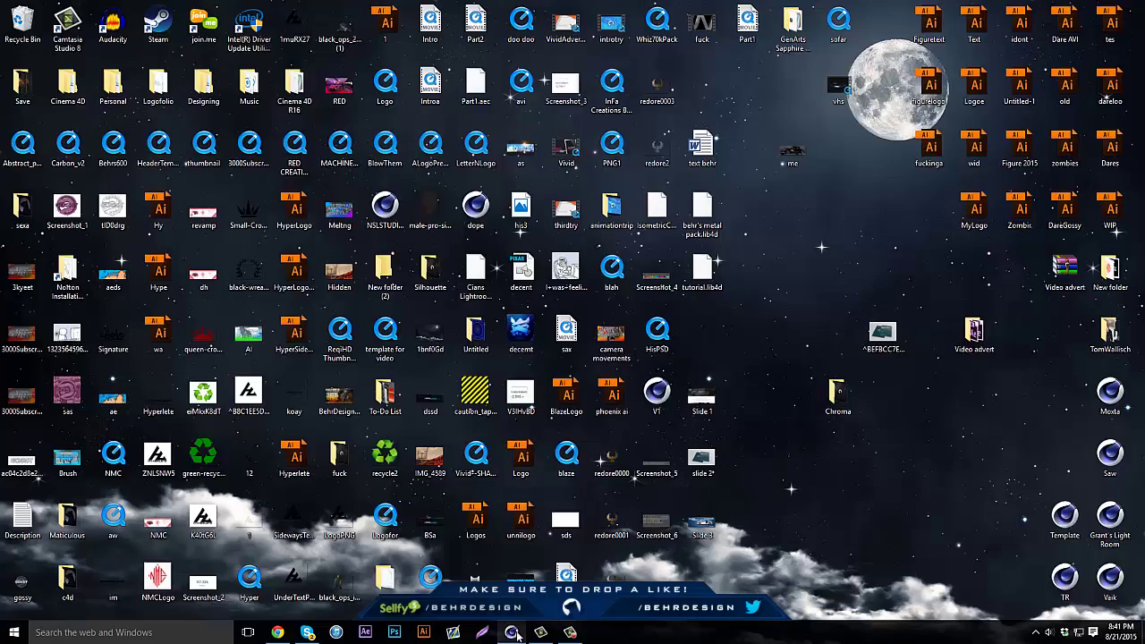
Switch to Cinema 4D and show the installed preset libraries in the Content Browser
{"action": "left_click", "coordinate": [511, 632]}
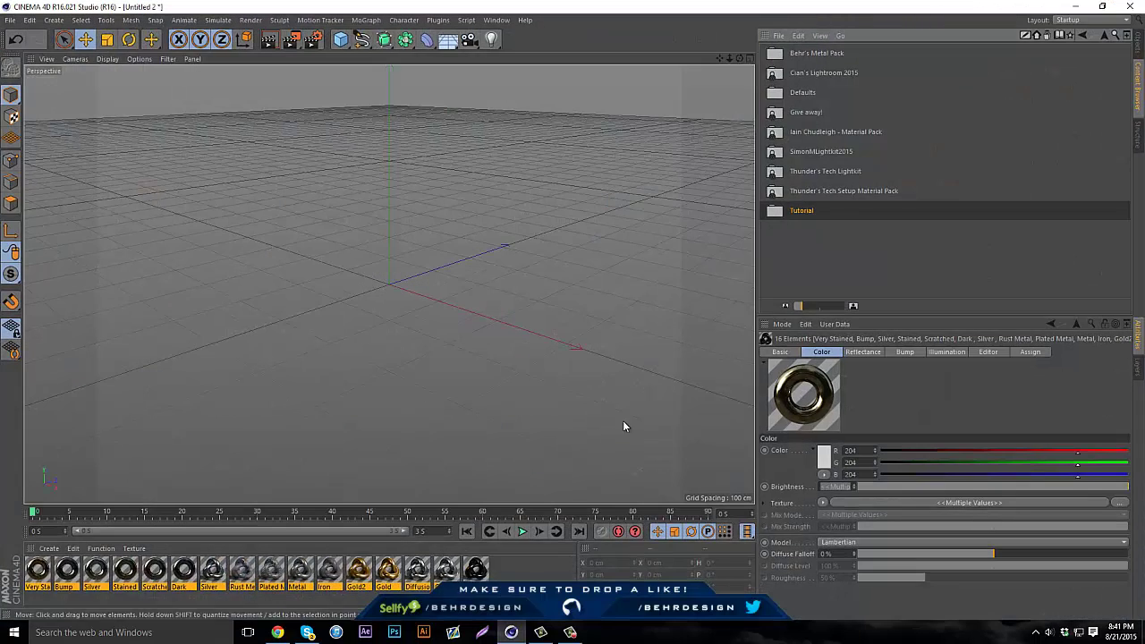
{"action": "left_click", "coordinate": [1083, 35]}
{"action": "left_click", "coordinate": [1084, 35]}
{"action": "left_click", "coordinate": [1084, 35]}
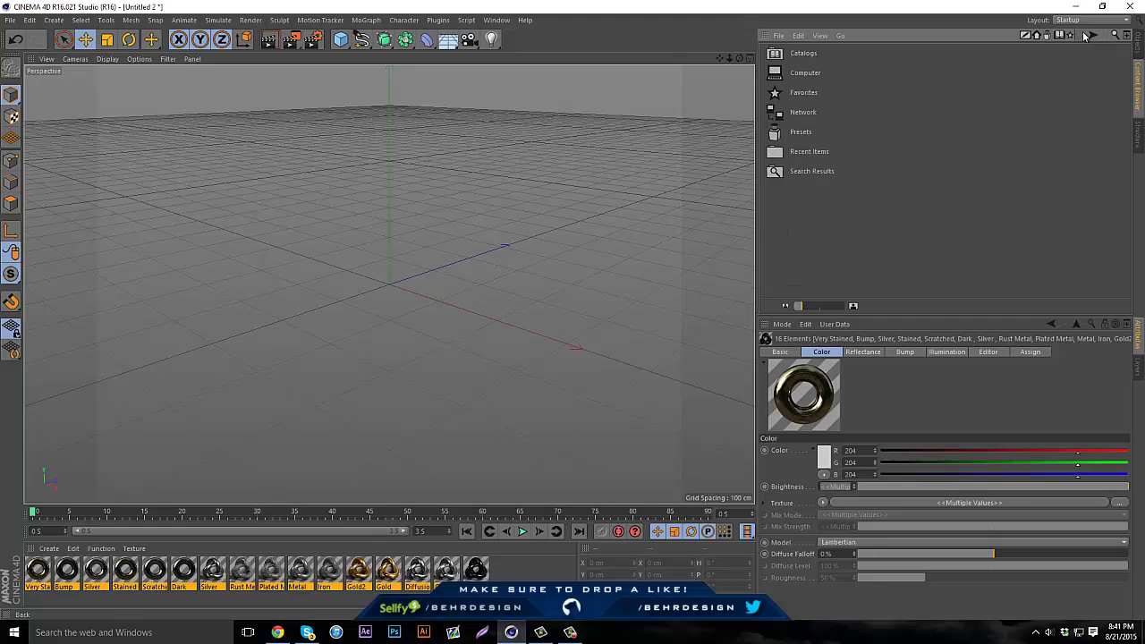
{"action": "double_click", "coordinate": [795, 131]}
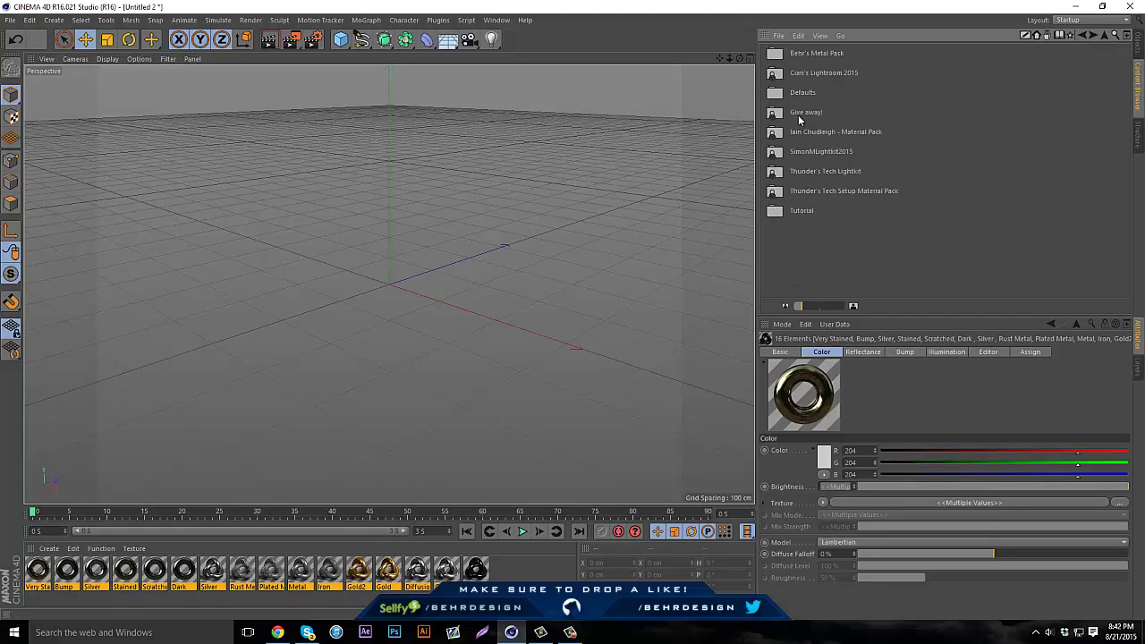
Browse the computer's C: drive in the Content Browser to Cinema 4D's library\browser folder
{"action": "left_click", "coordinate": [1085, 36]}
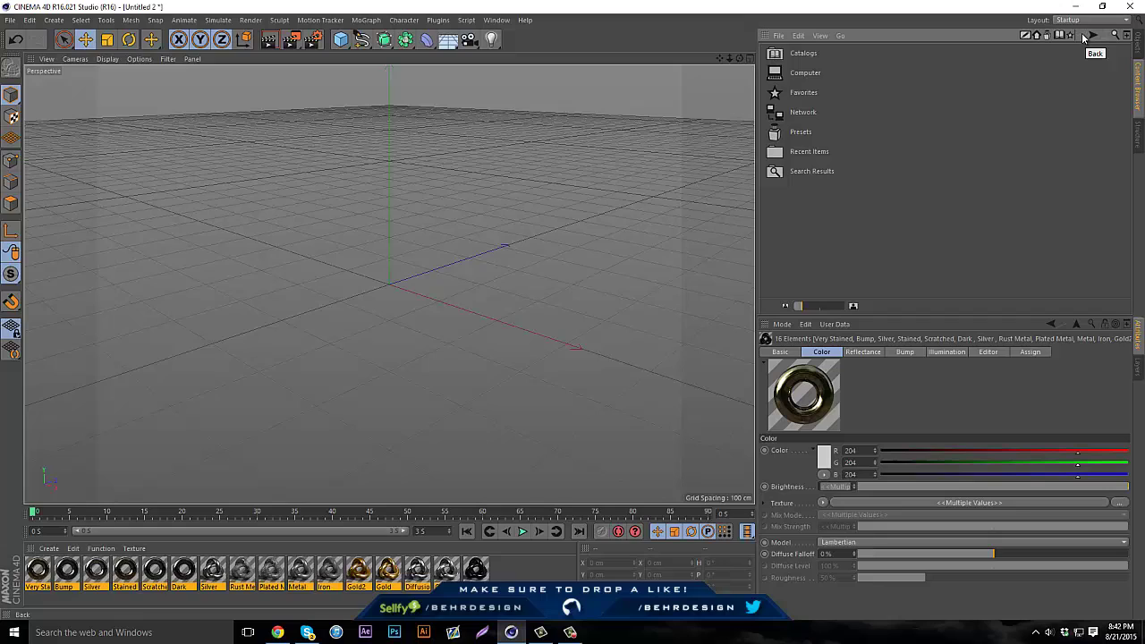
{"action": "double_click", "coordinate": [806, 77]}
{"action": "double_click", "coordinate": [819, 68]}
{"action": "double_click", "coordinate": [813, 127]}
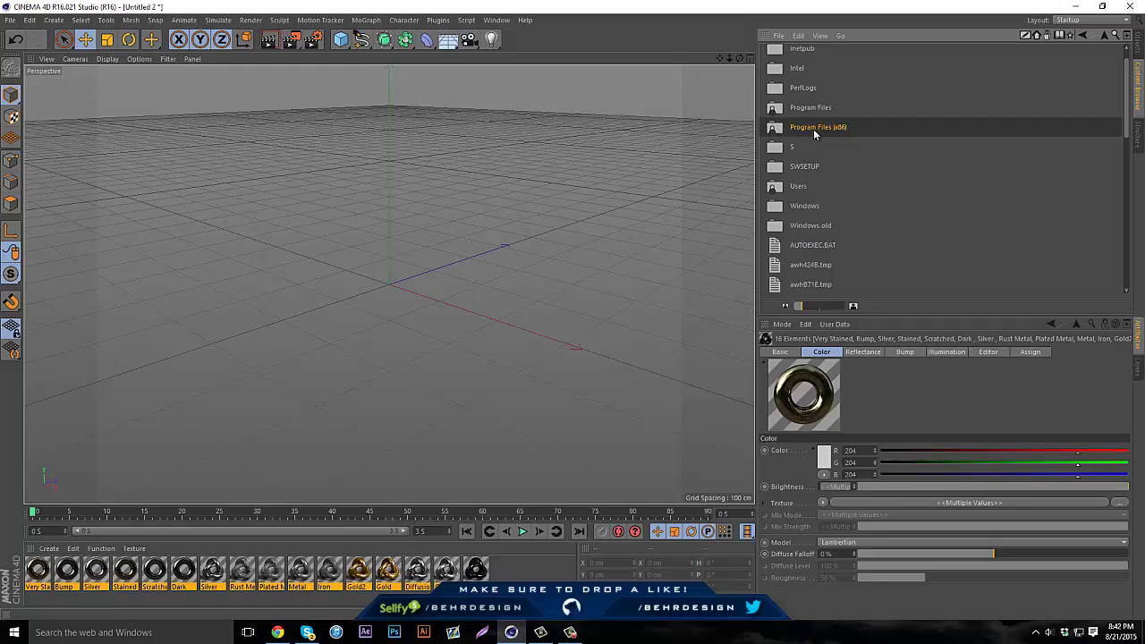
{"action": "double_click", "coordinate": [822, 109]}
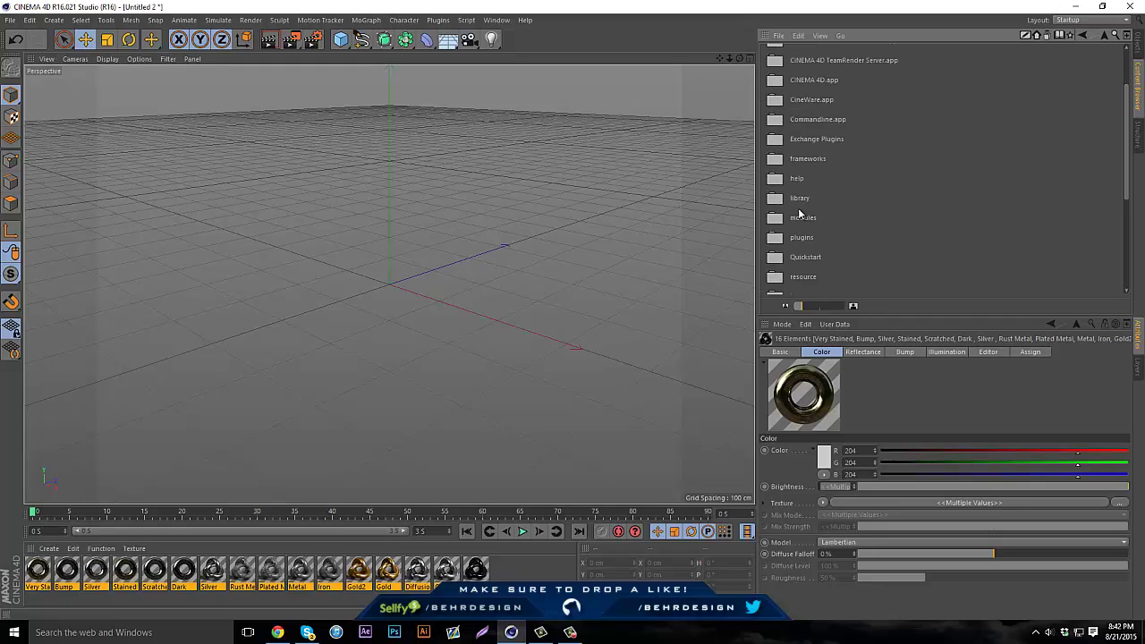
{"action": "double_click", "coordinate": [800, 198]}
{"action": "double_click", "coordinate": [803, 55]}
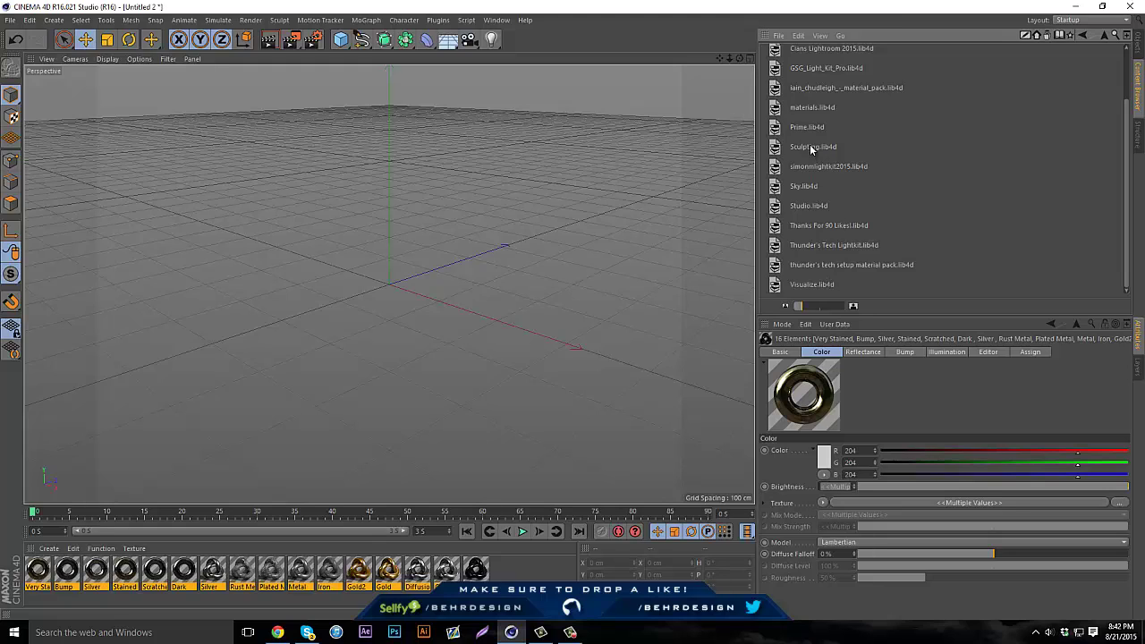
Open the Sky.lib4d library and load its Glorious Sunset.c4d scene
{"action": "double_click", "coordinate": [809, 187]}
{"action": "double_click", "coordinate": [809, 86]}
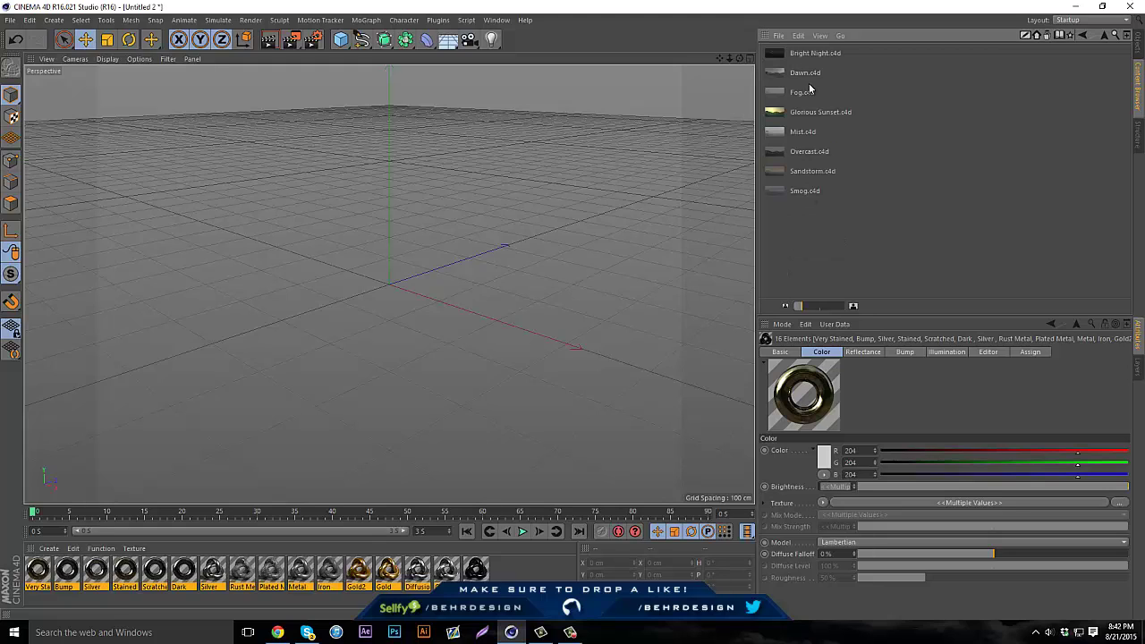
{"action": "double_click", "coordinate": [806, 117]}
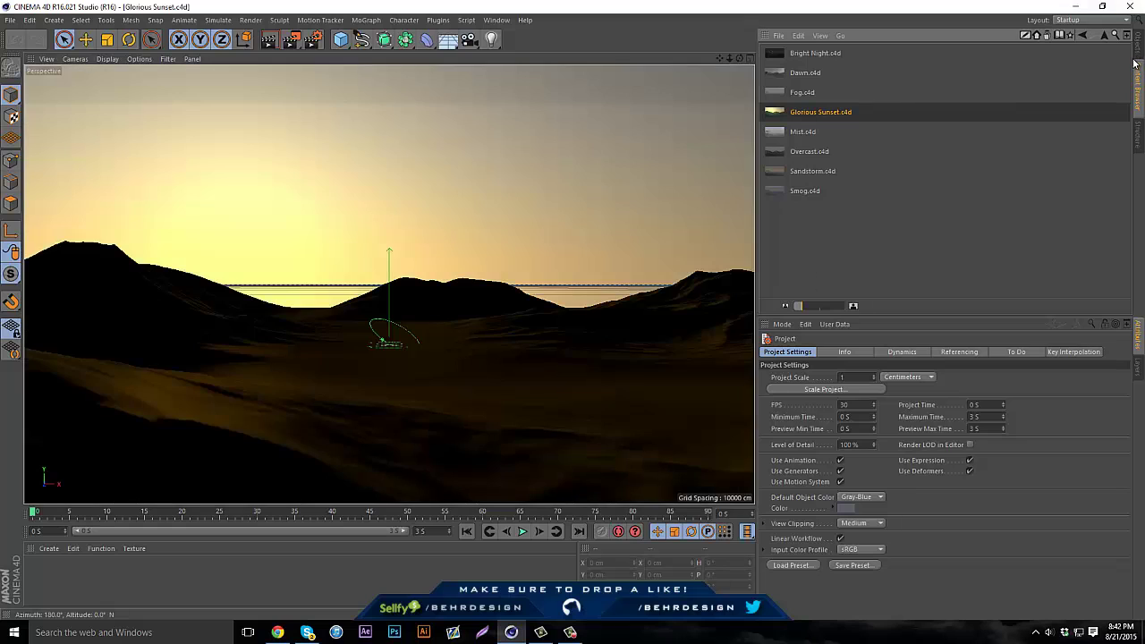
Return to the Content Browser's presets, select the Sky library and show the scene's object list
{"action": "left_click", "coordinate": [1083, 35]}
{"action": "left_click", "coordinate": [1082, 35]}
{"action": "left_click", "coordinate": [1083, 35]}
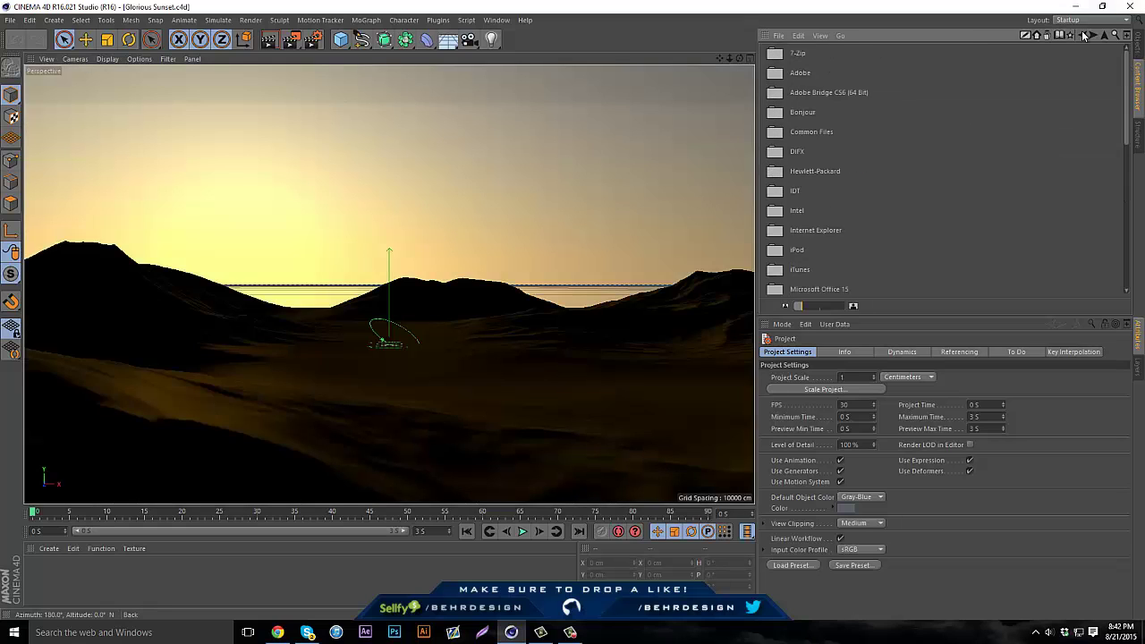
{"action": "left_click", "coordinate": [1082, 35]}
{"action": "double_click", "coordinate": [803, 132]}
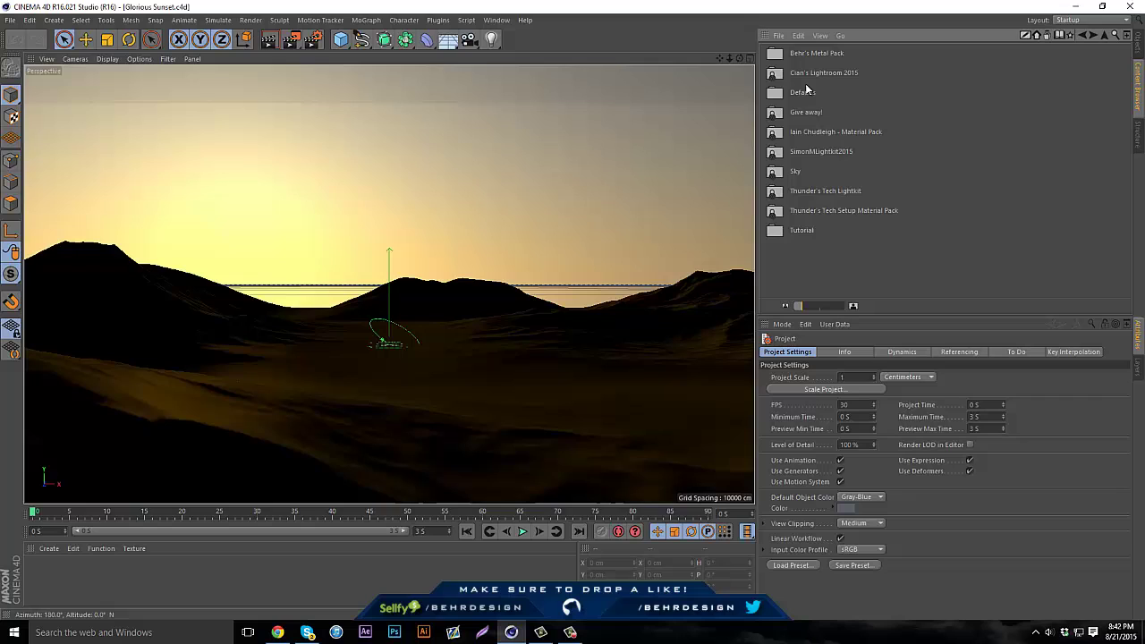
{"action": "left_click", "coordinate": [797, 175]}
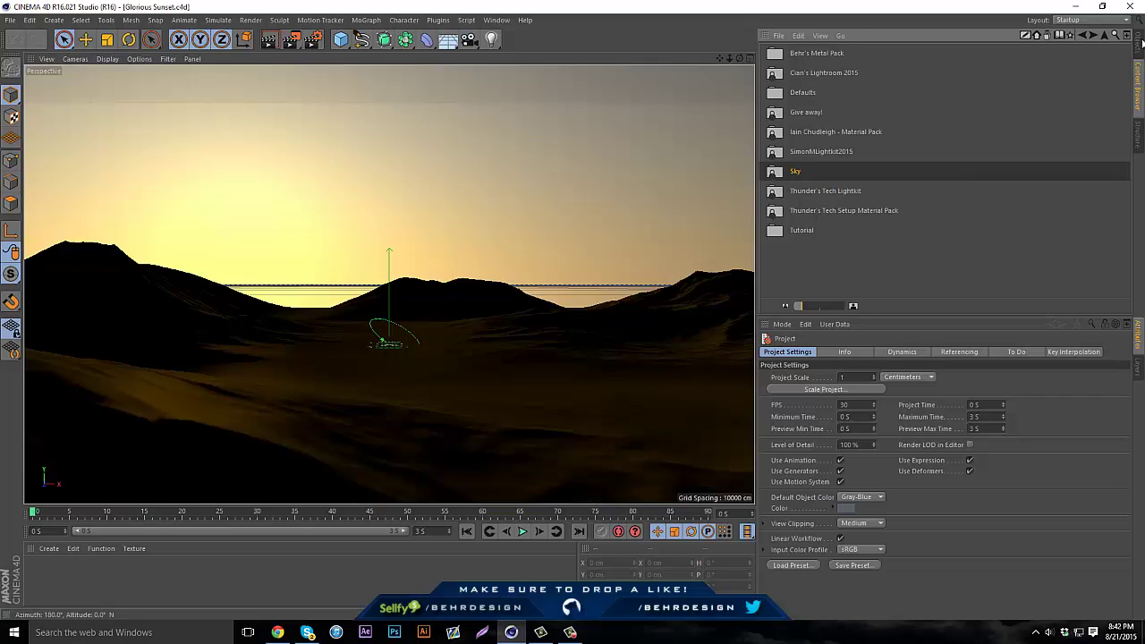
{"action": "left_click", "coordinate": [1139, 45]}
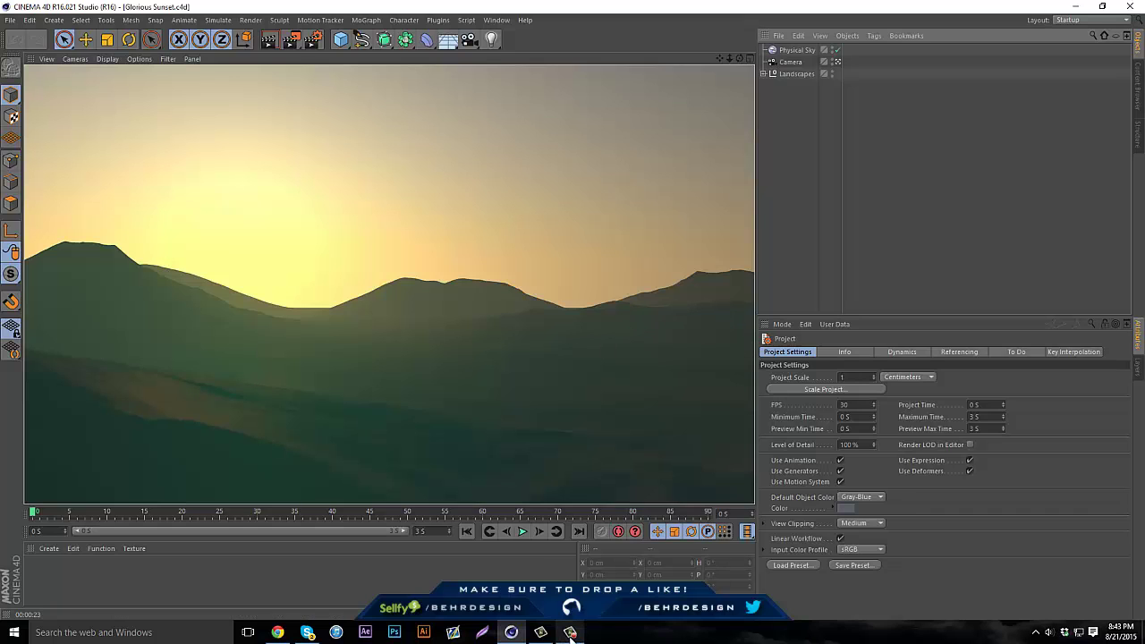
{"action": "mouse_move", "coordinate": [570, 635]}
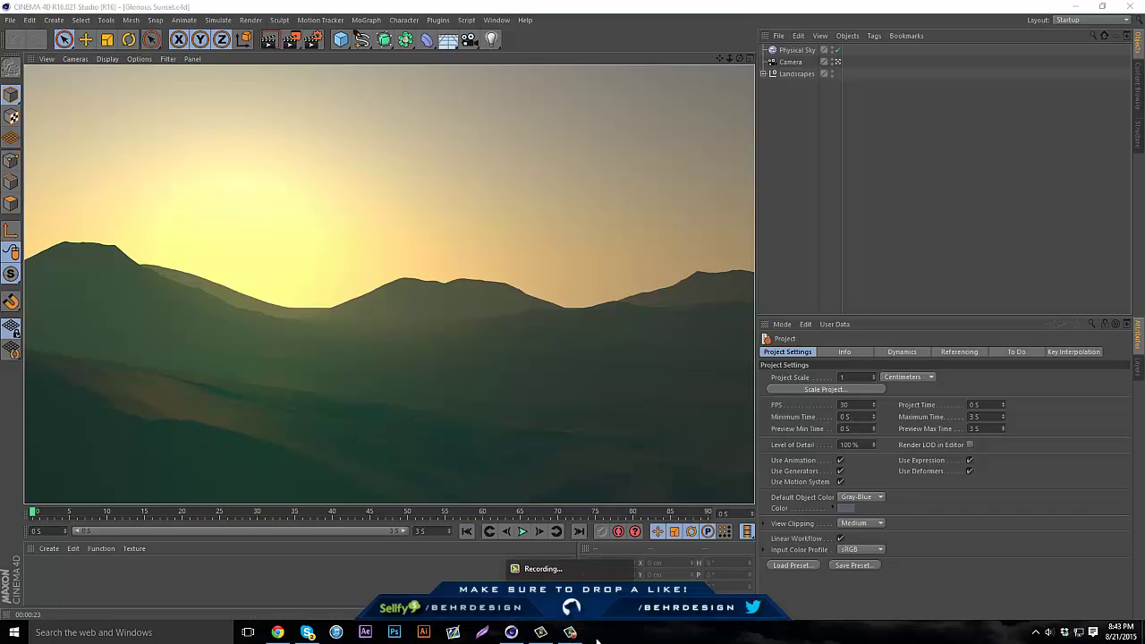
{"action": "left_click", "coordinate": [571, 634]}
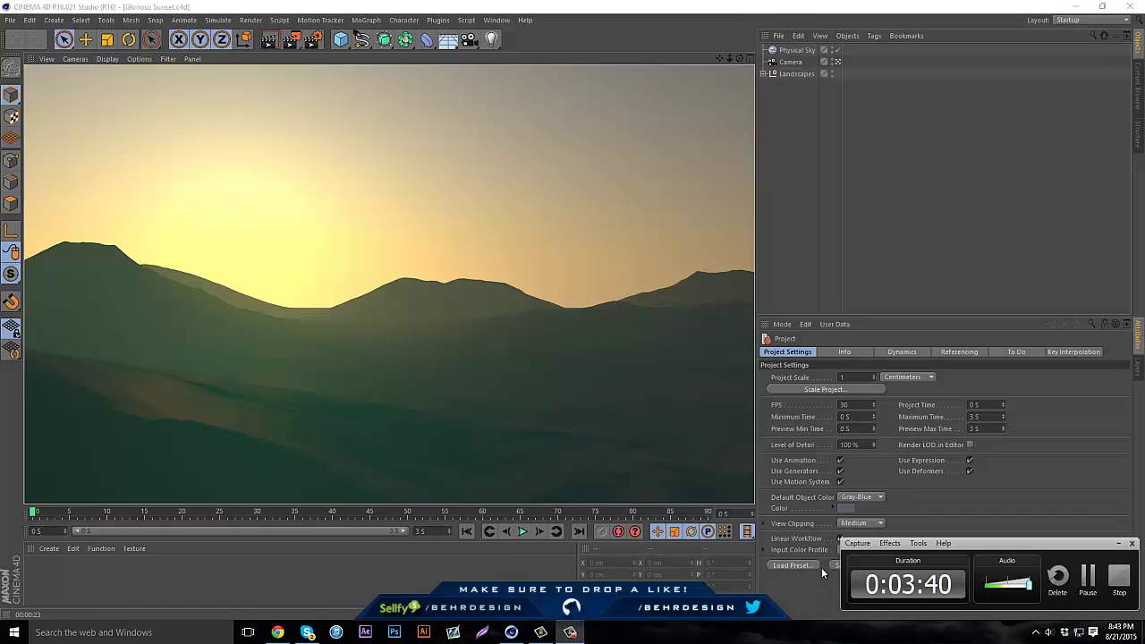